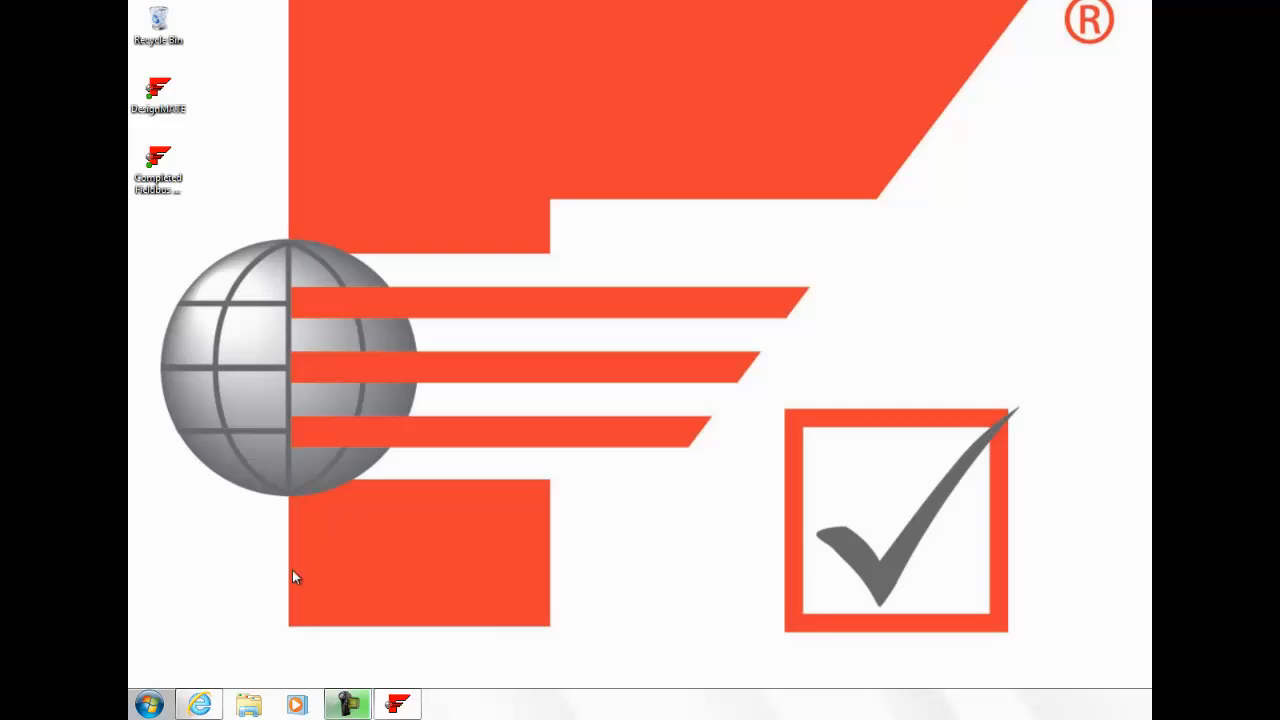
- Open the Fieldbus Foundation website and go to the Technical References section of End User Resources
left_click(201, 705)
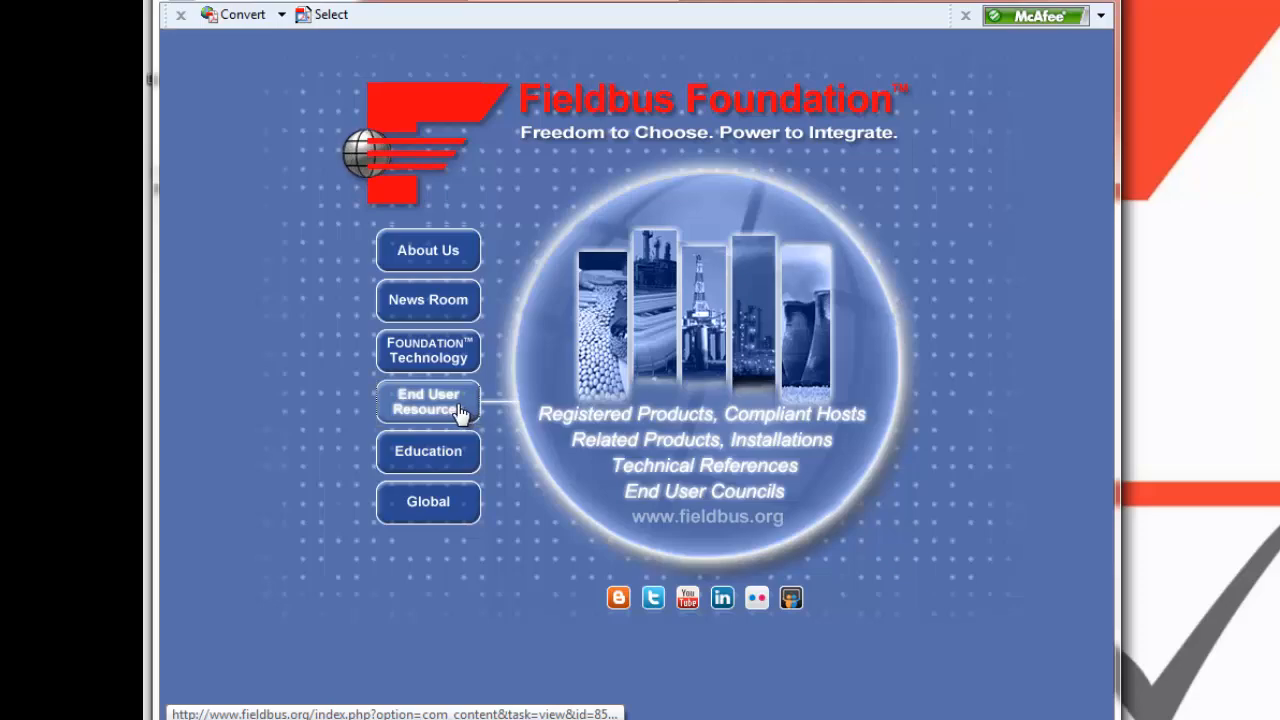
left_click(460, 410)
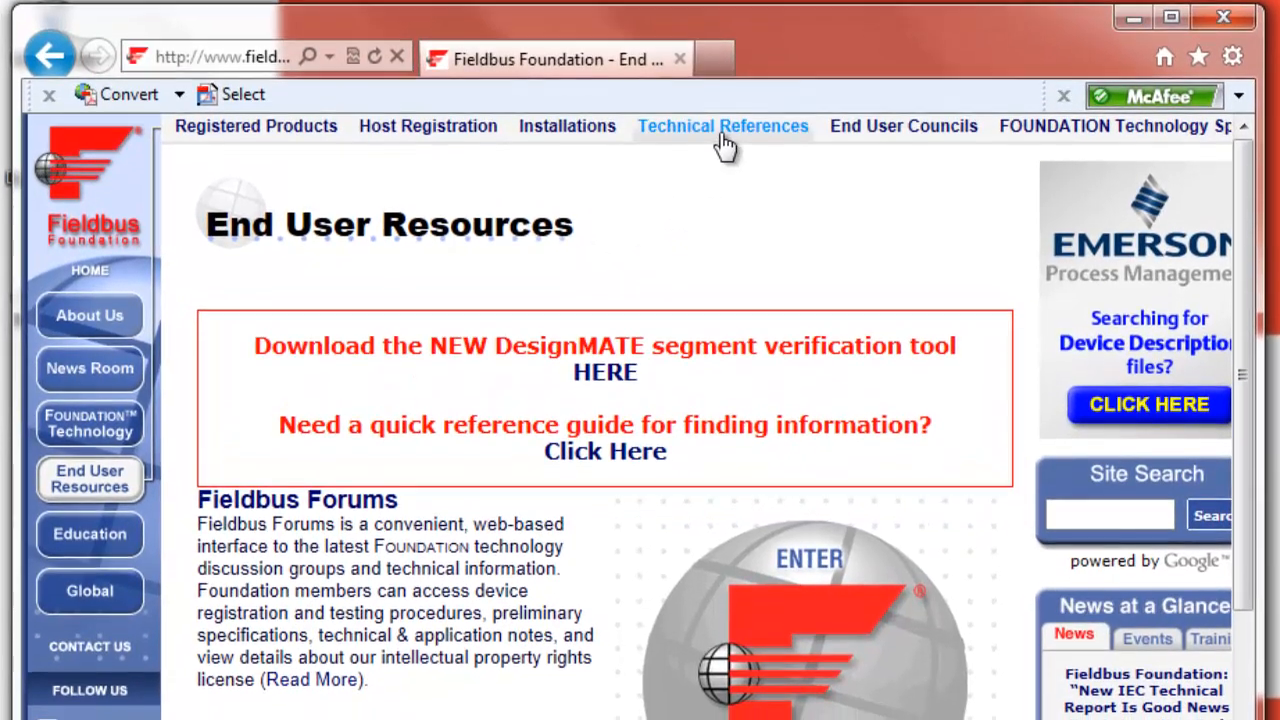
scroll(526, 280, "down", 10)
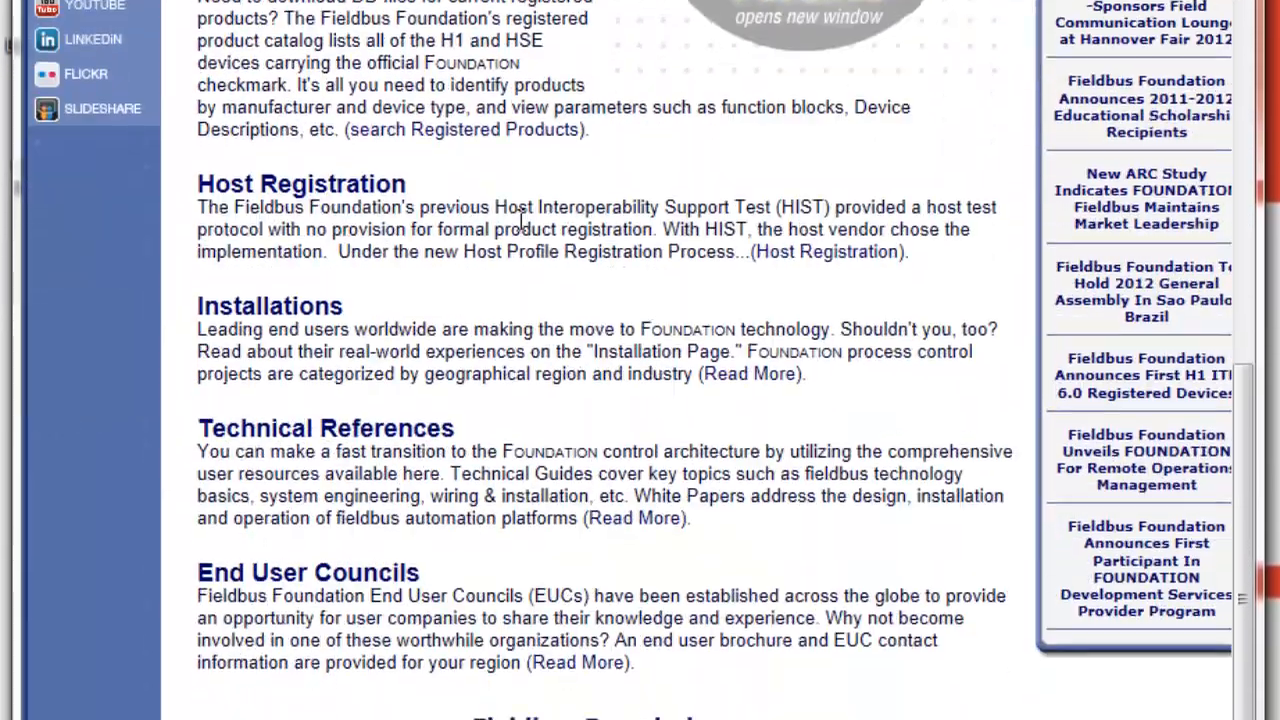
left_click(338, 437)
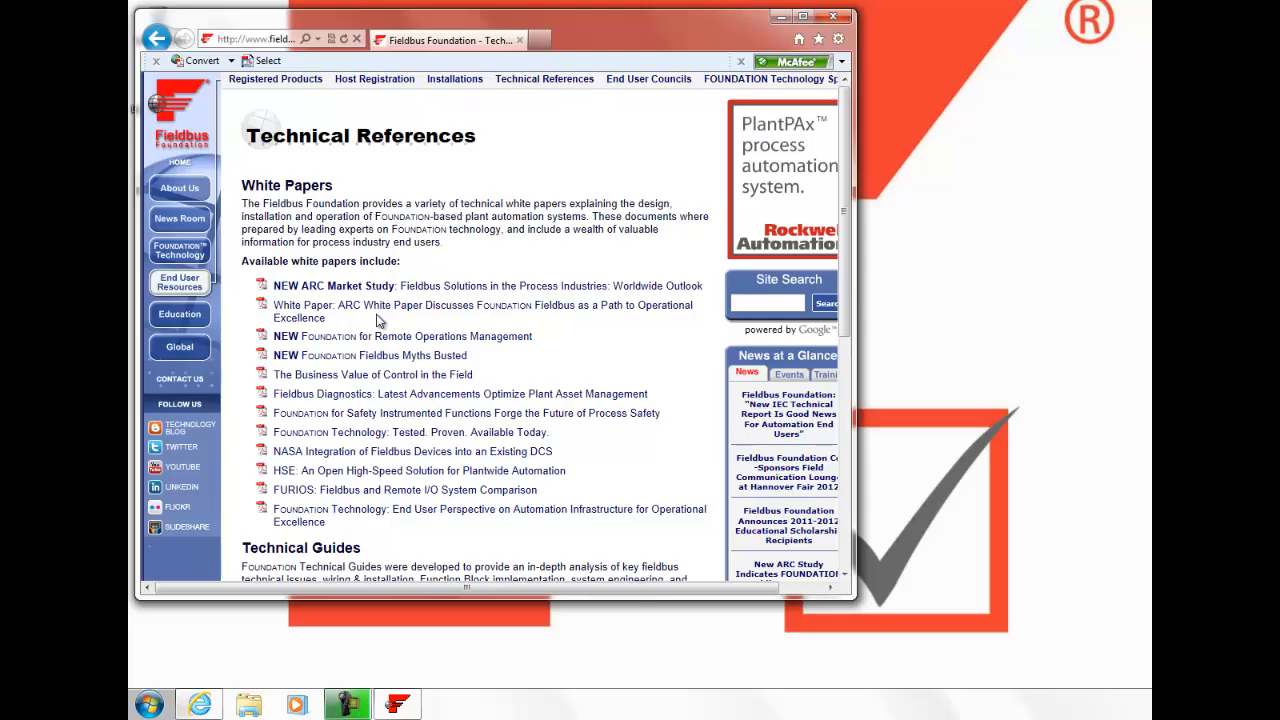
- Scroll through the Technical References page to the DesignMATE design tools section, then close the browser
scroll(378, 324, "down", 3)
scroll(378, 324, "down", 2)
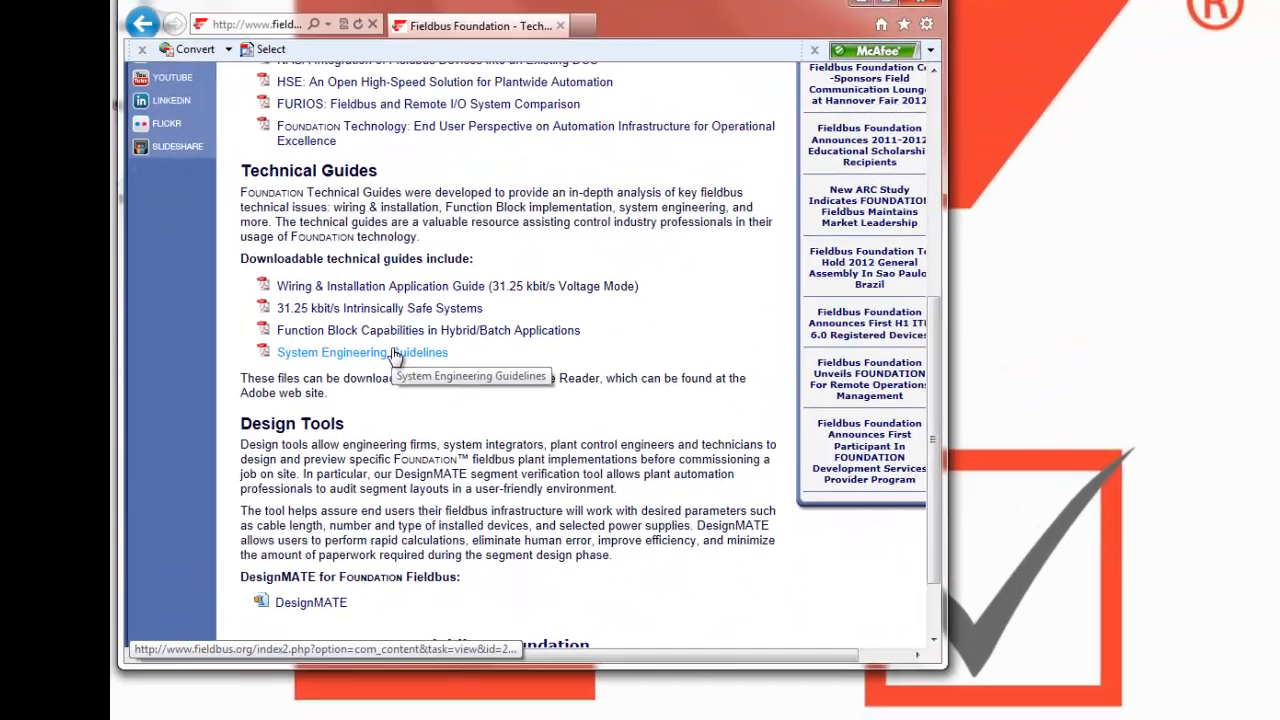
scroll(408, 374, "down", 2)
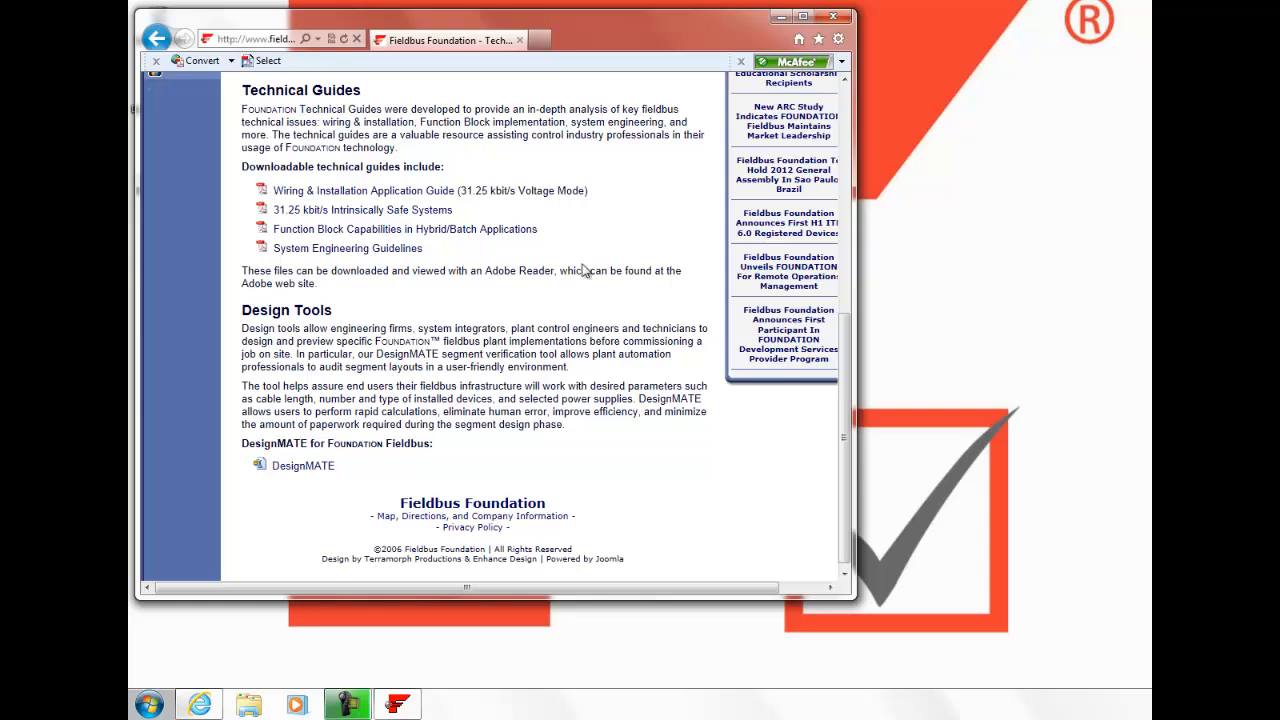
left_click(832, 16)
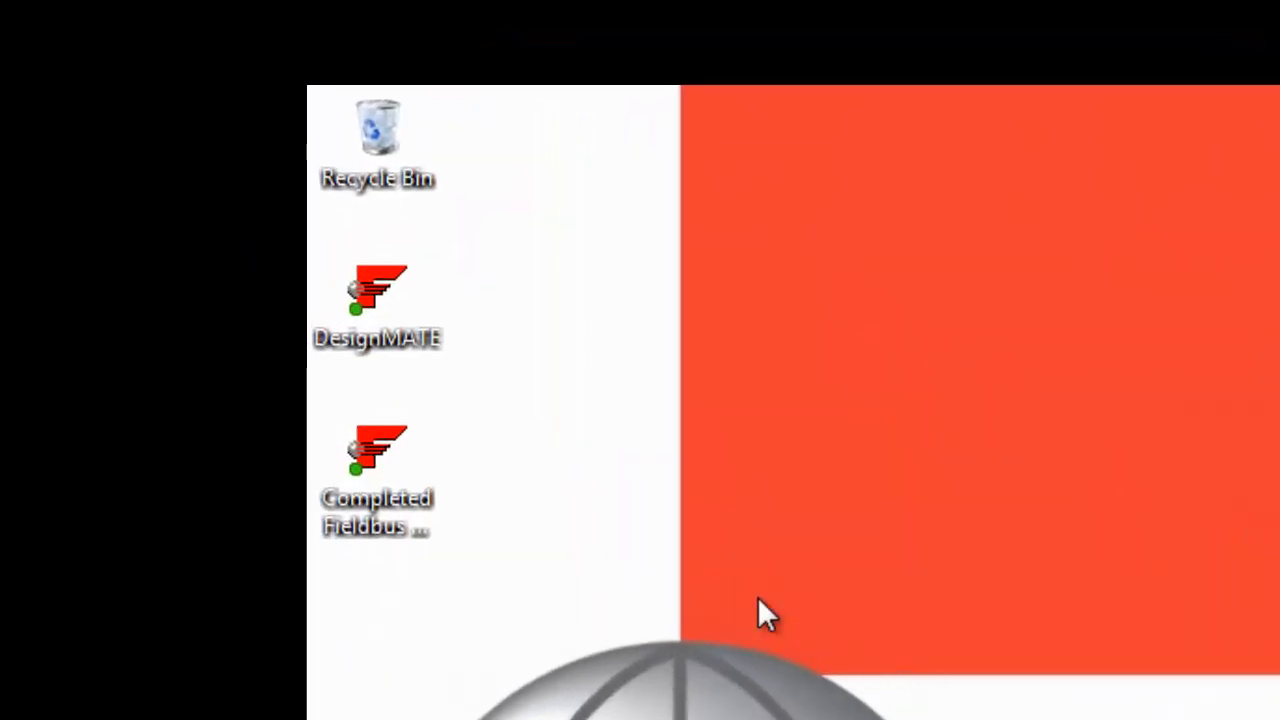
- Launch DesignMATE, create a new project, and review the available cable type options for the segment
double_click(376, 298)
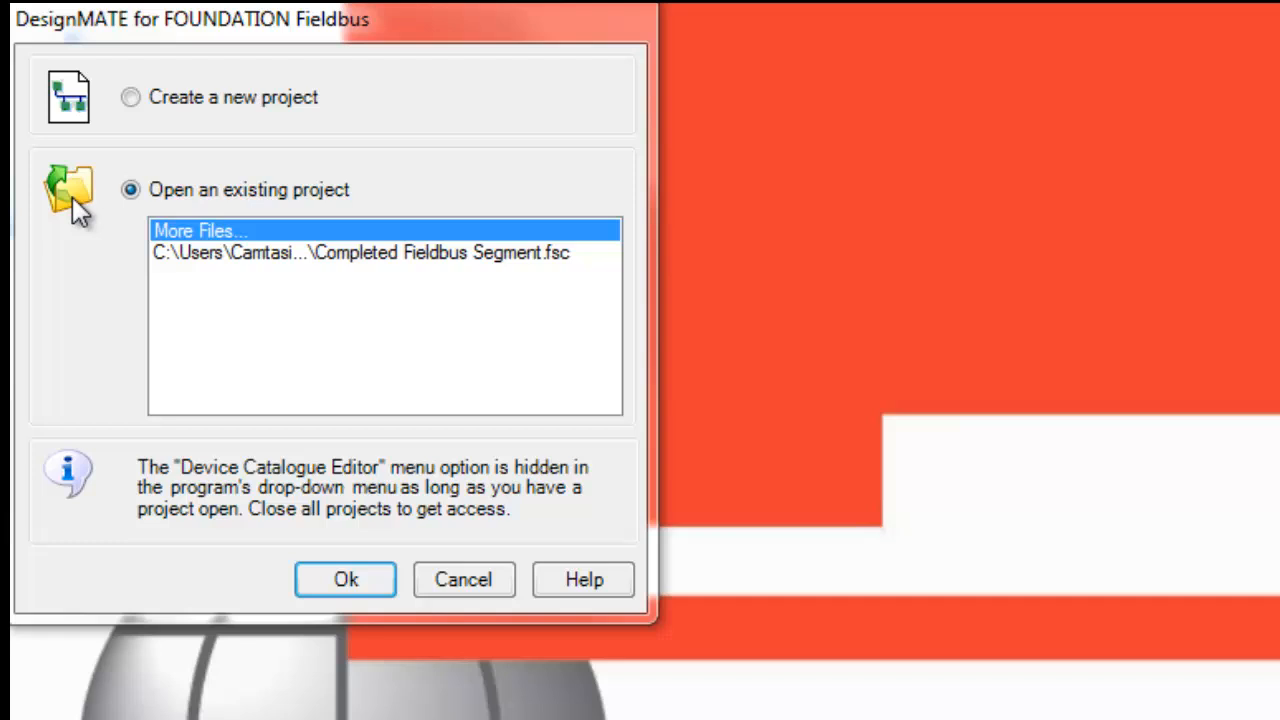
left_click(130, 96)
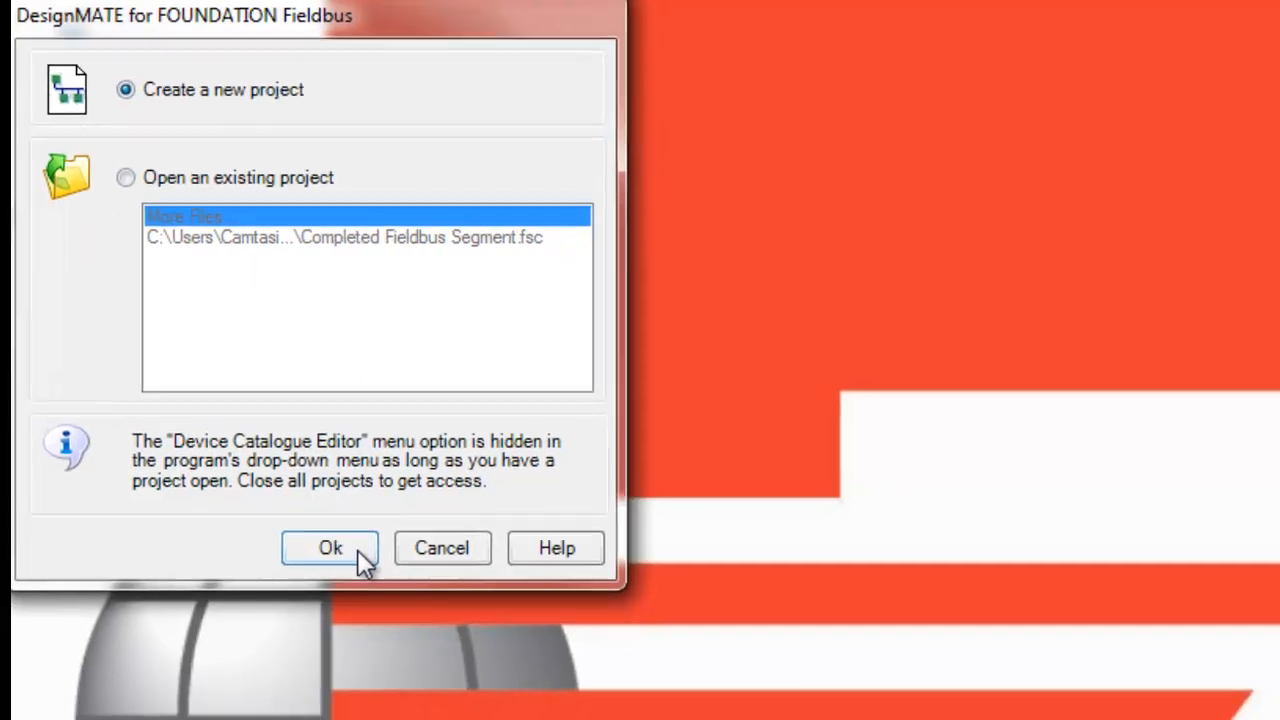
left_click(365, 572)
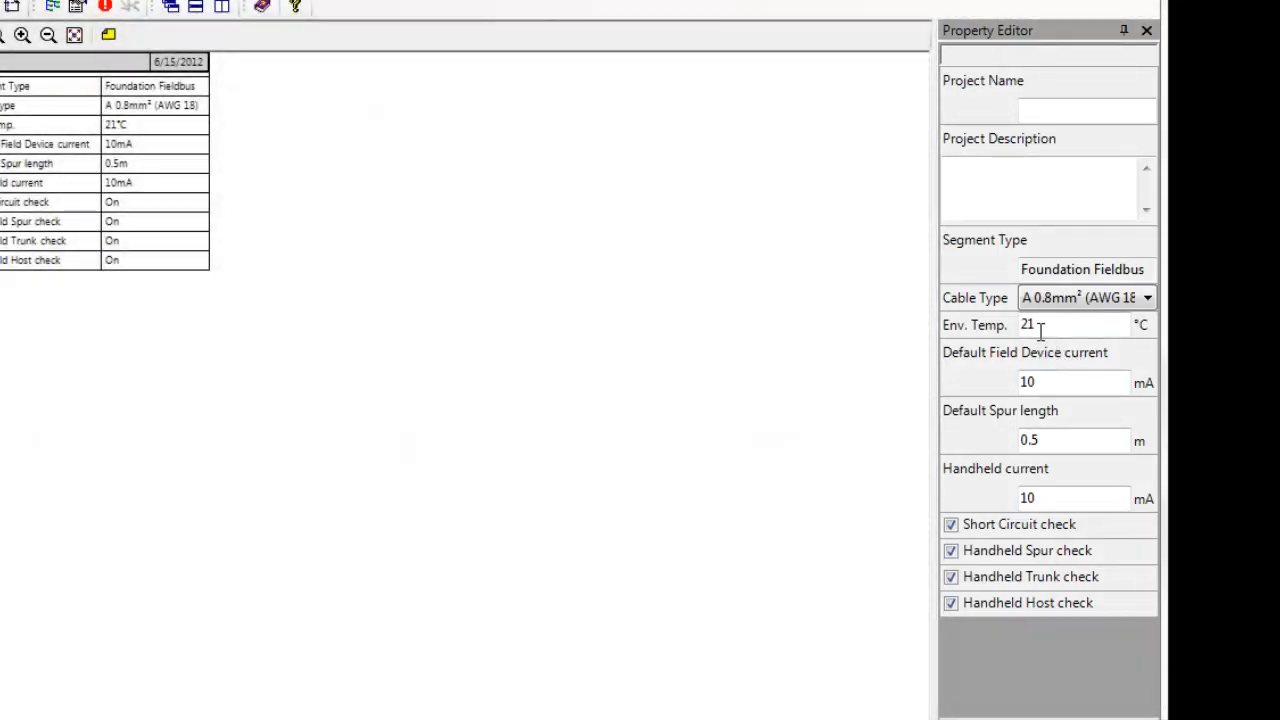
left_click(1139, 303)
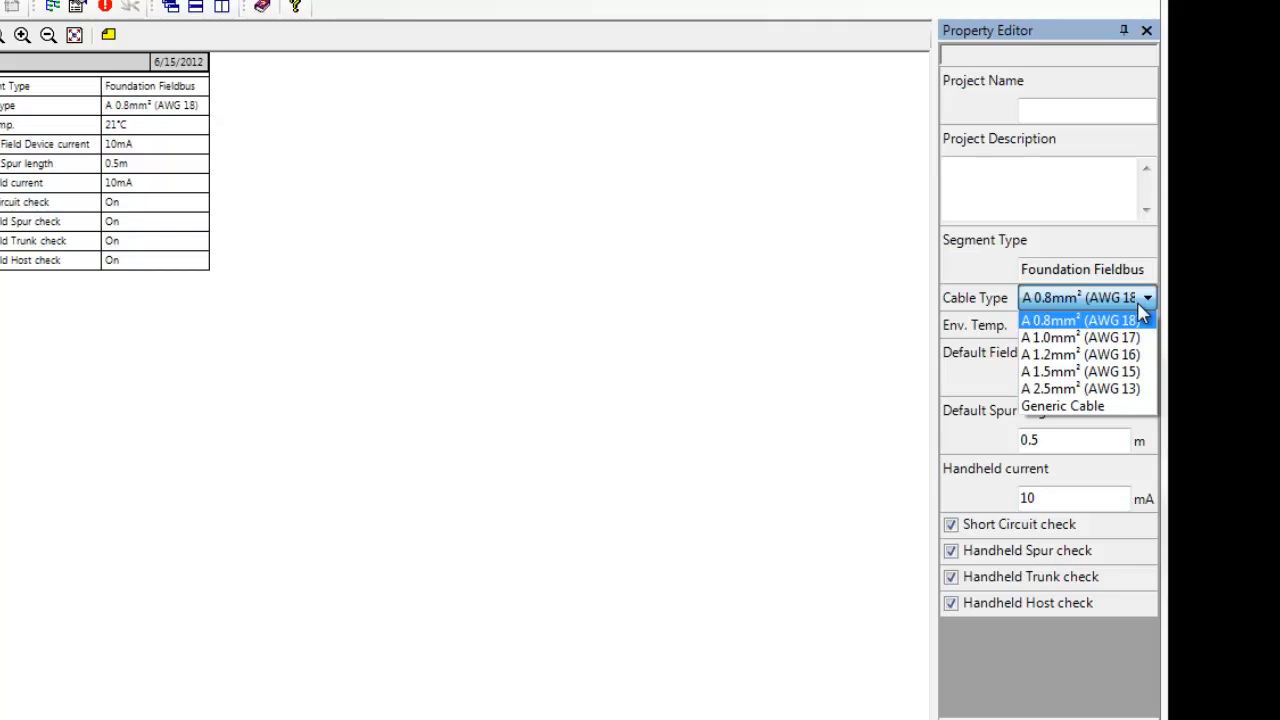
left_click(1138, 304)
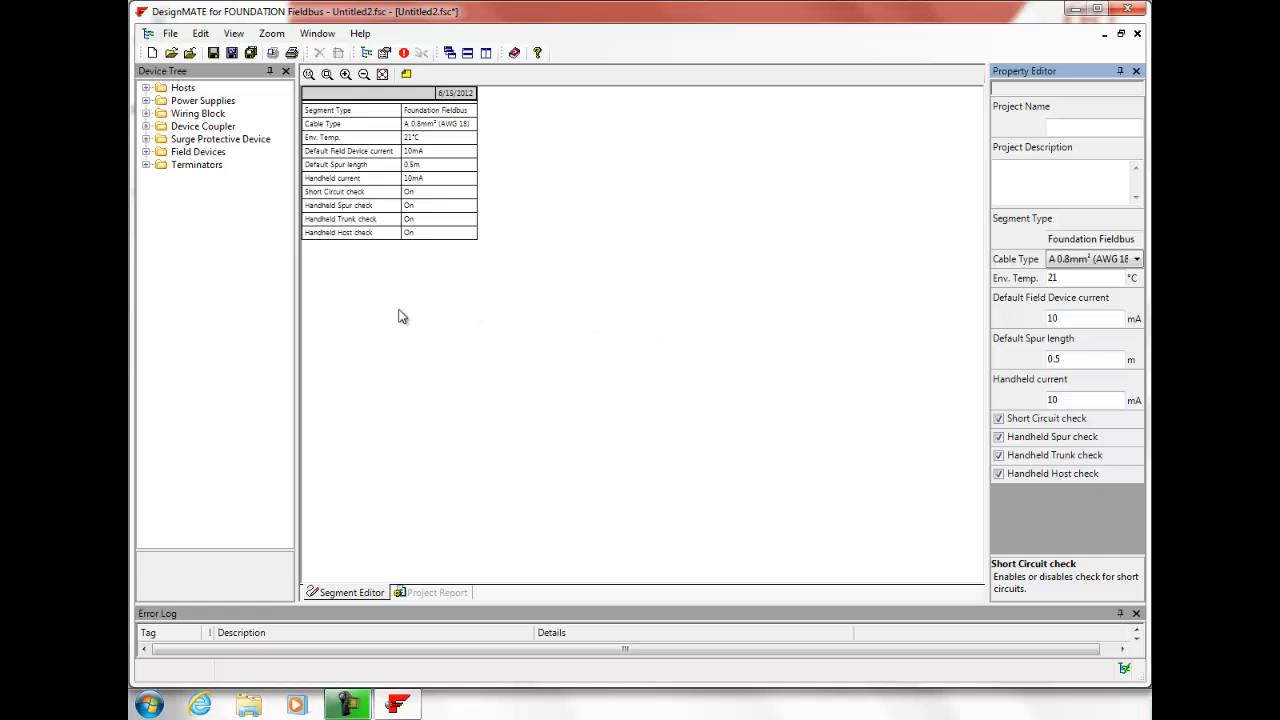
- Place a Host device on the segment canvas and select its device tag
left_click(146, 89)
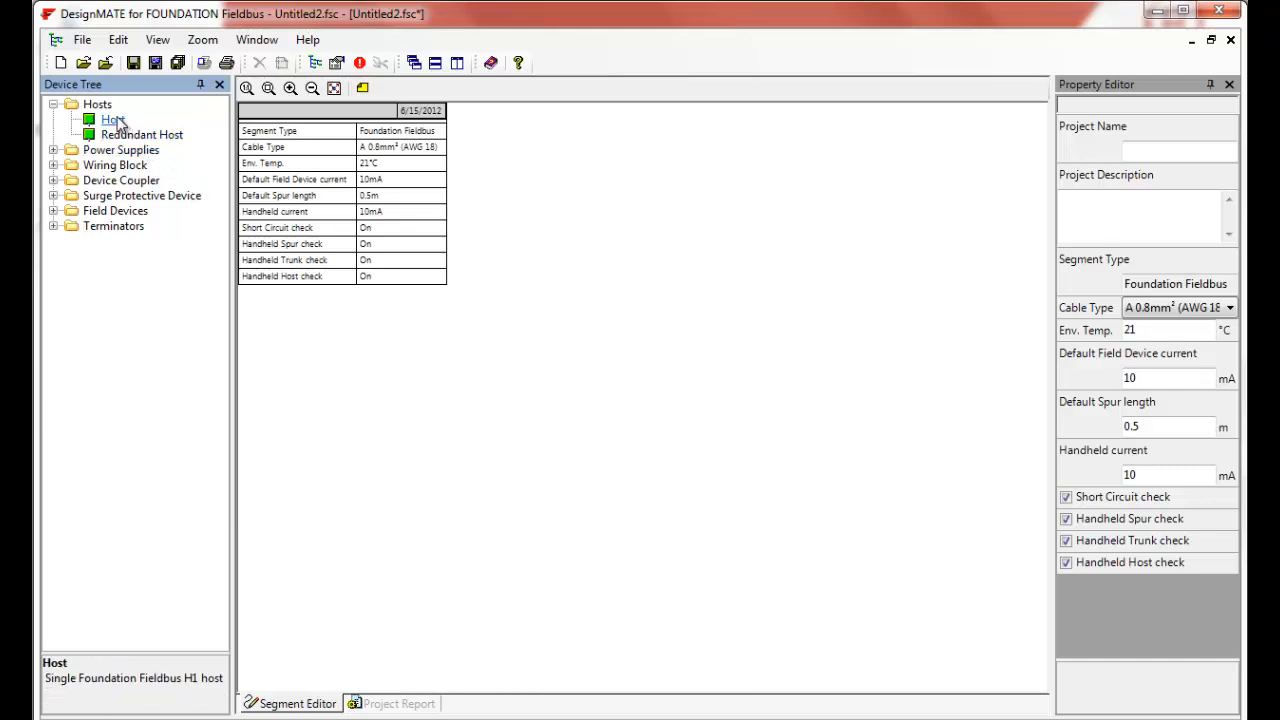
left_click(113, 121)
left_click_drag(115, 125, 595, 184)
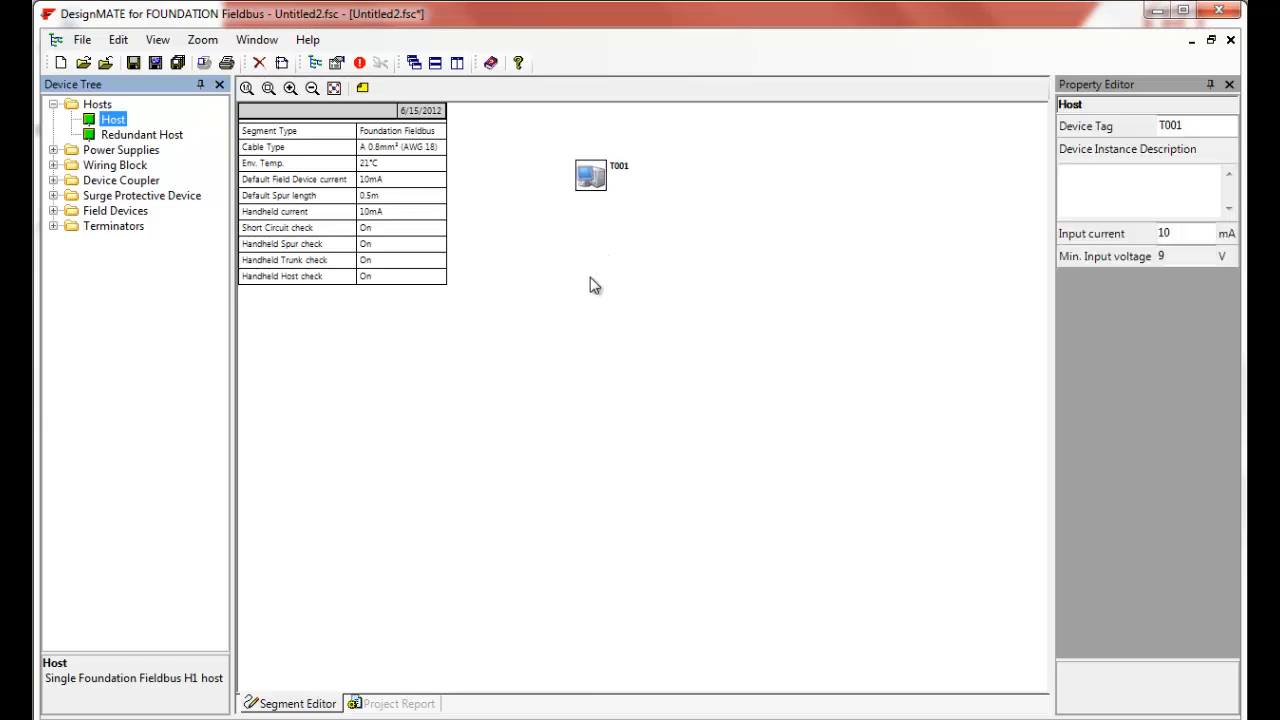
left_click(594, 180)
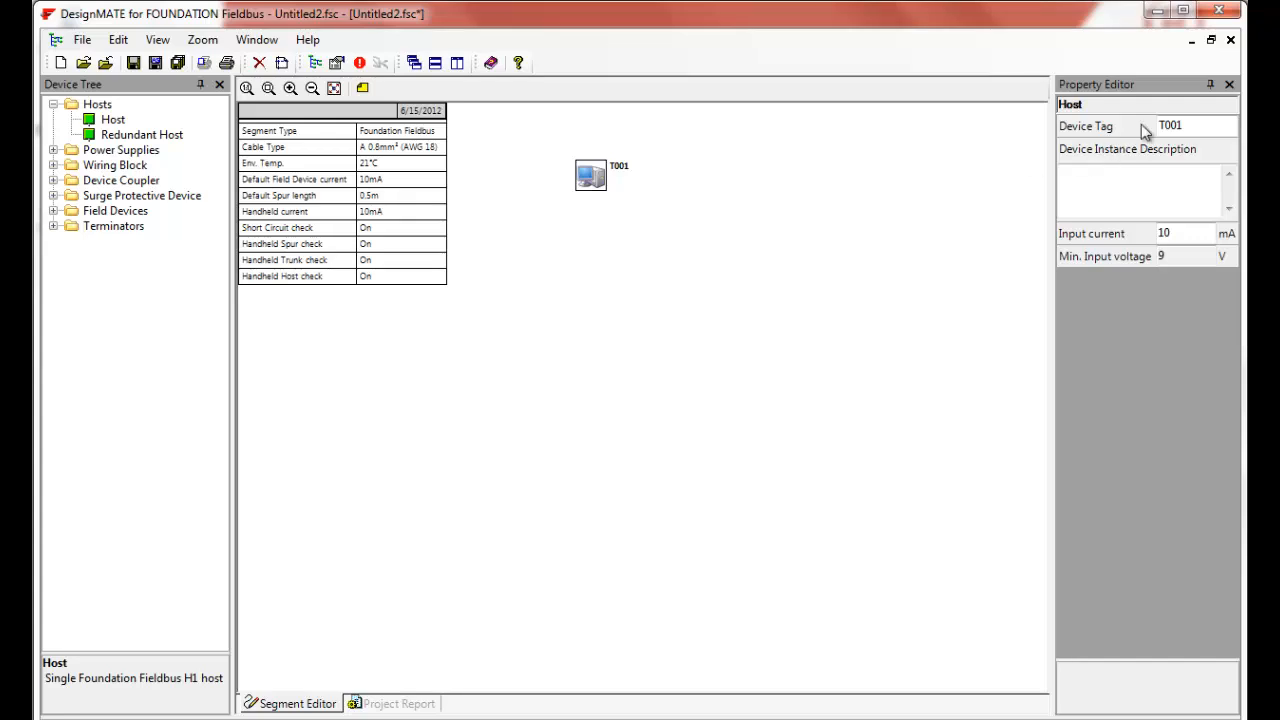
left_click(1204, 125)
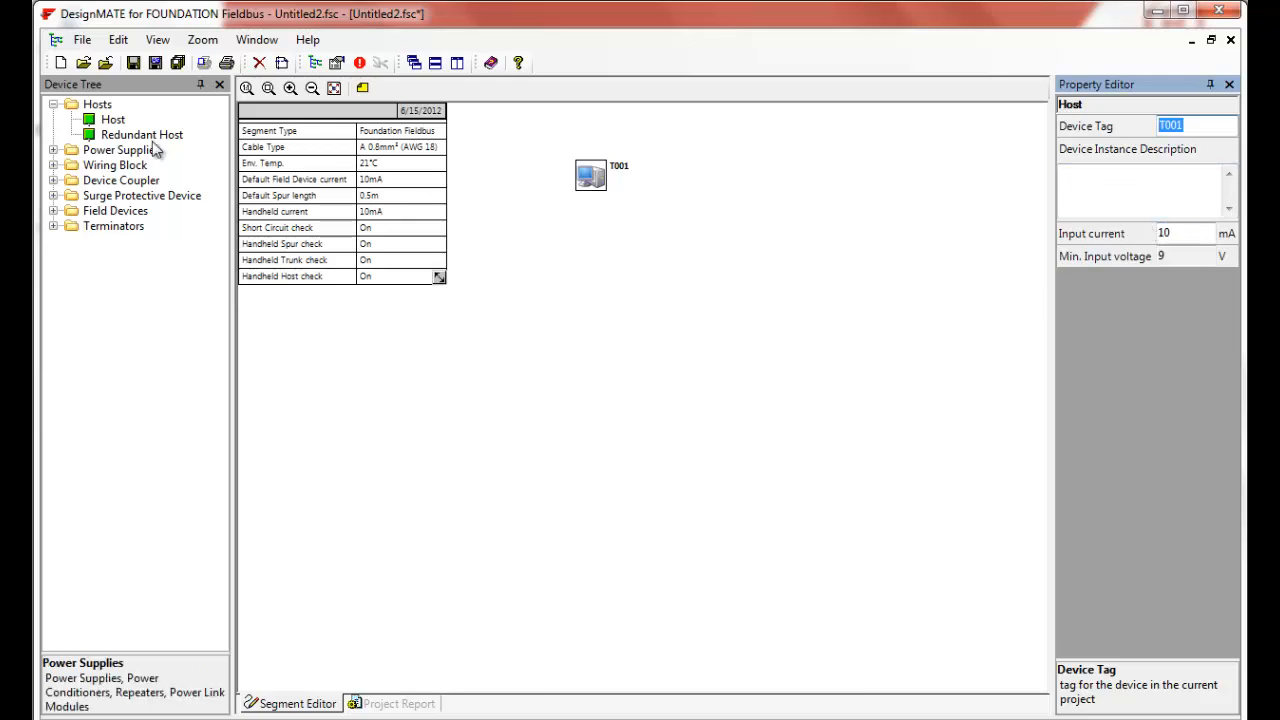
- Add a Power Supply below the host and a 12 spur FDC device coupler to its right
left_click(53, 150)
left_click_drag(127, 168, 582, 274)
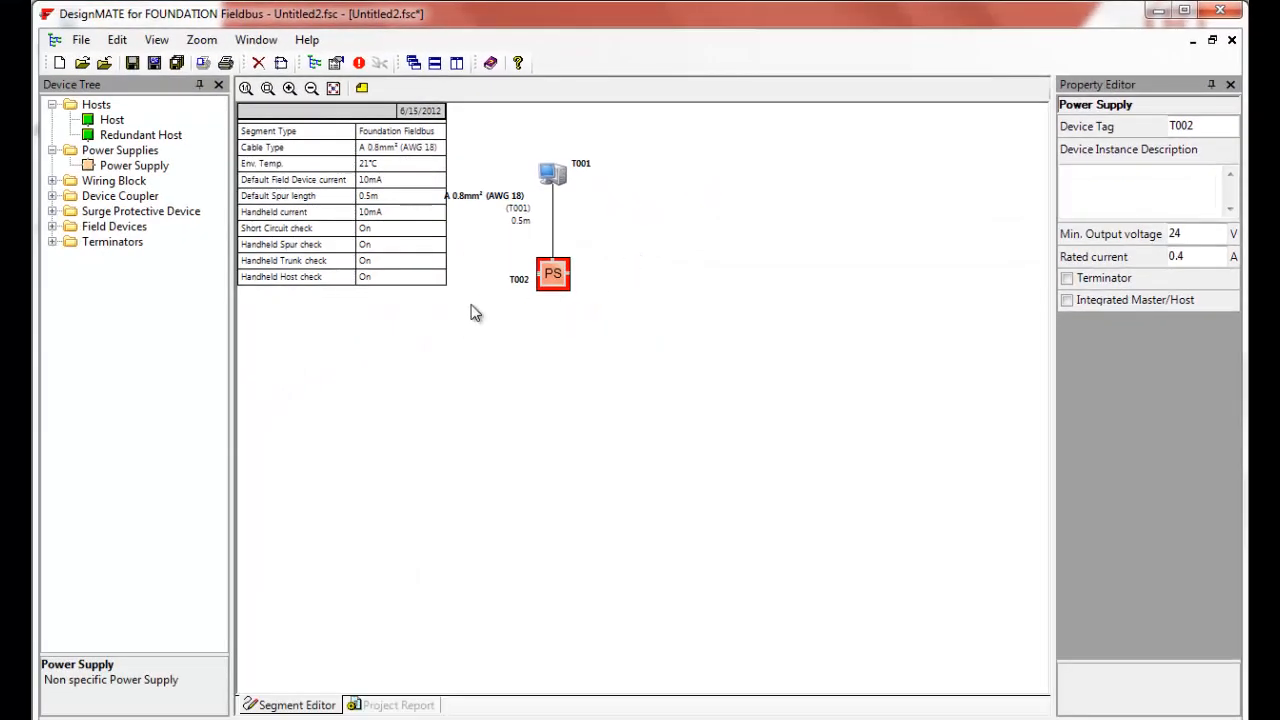
left_click(52, 196)
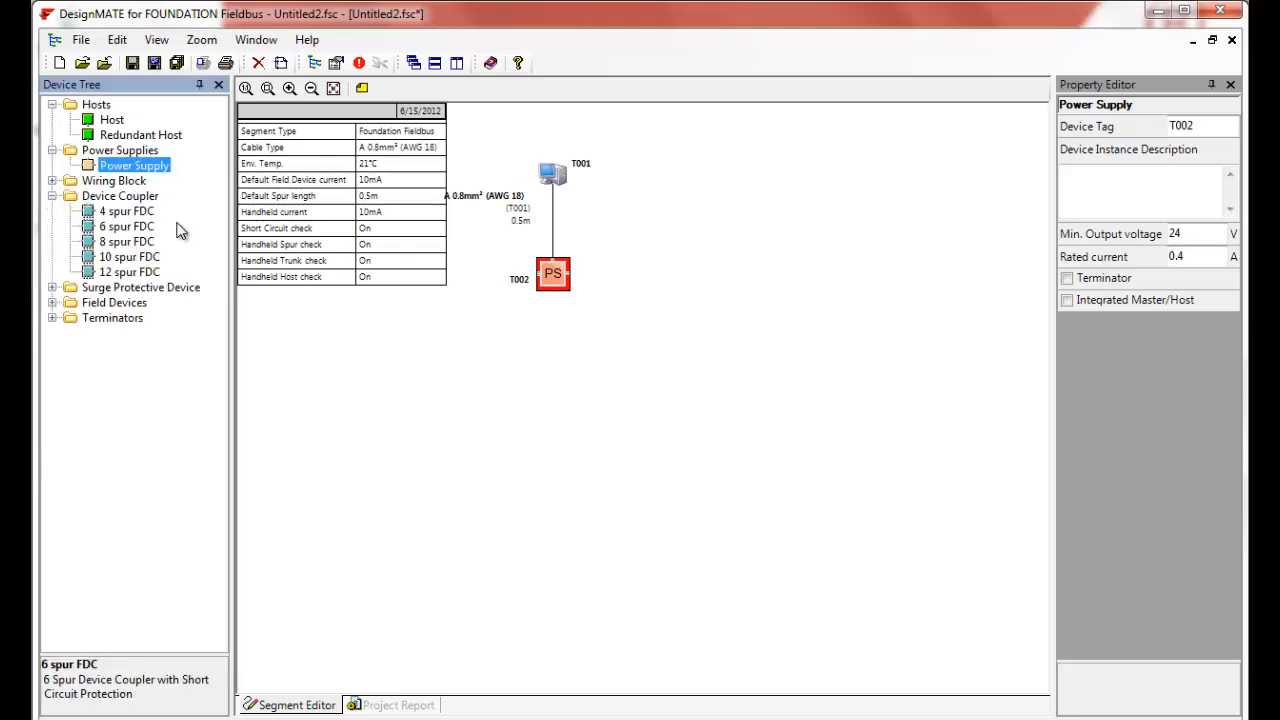
left_click_drag(125, 272, 726, 282)
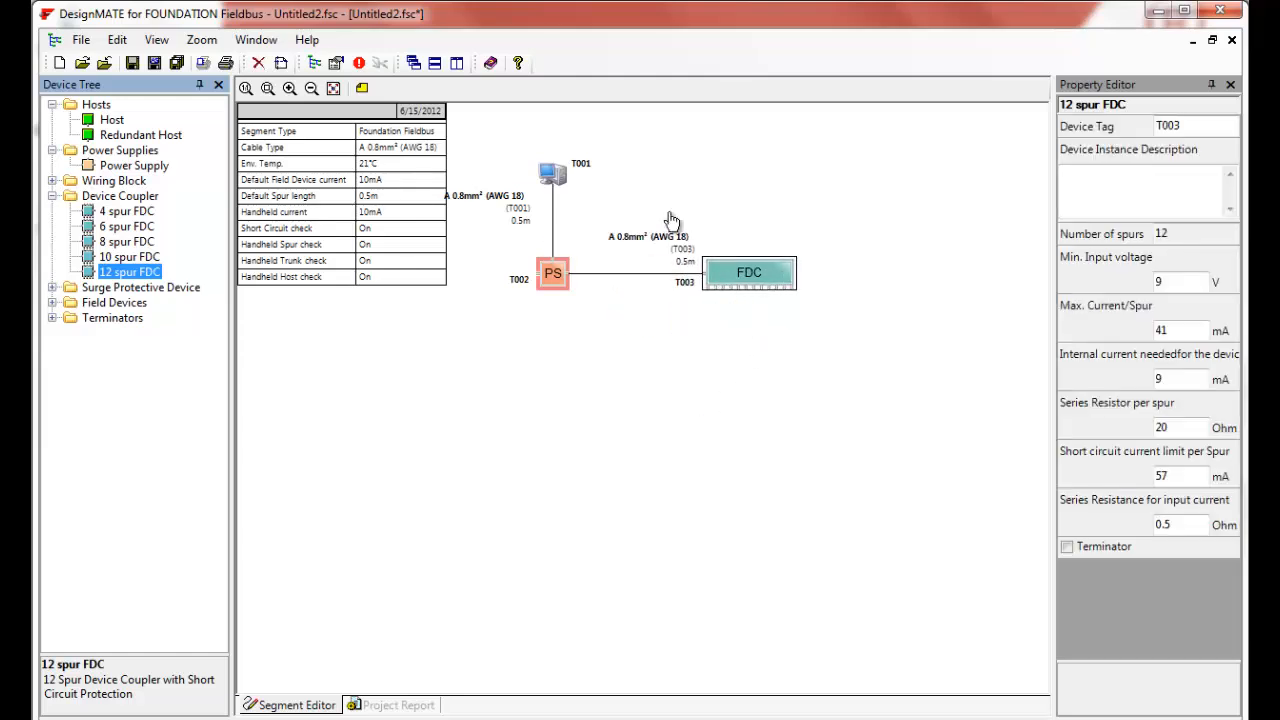
- Browse the Field Devices manufacturer list in the device tree, then collapse the expanded folders
left_click(51, 304)
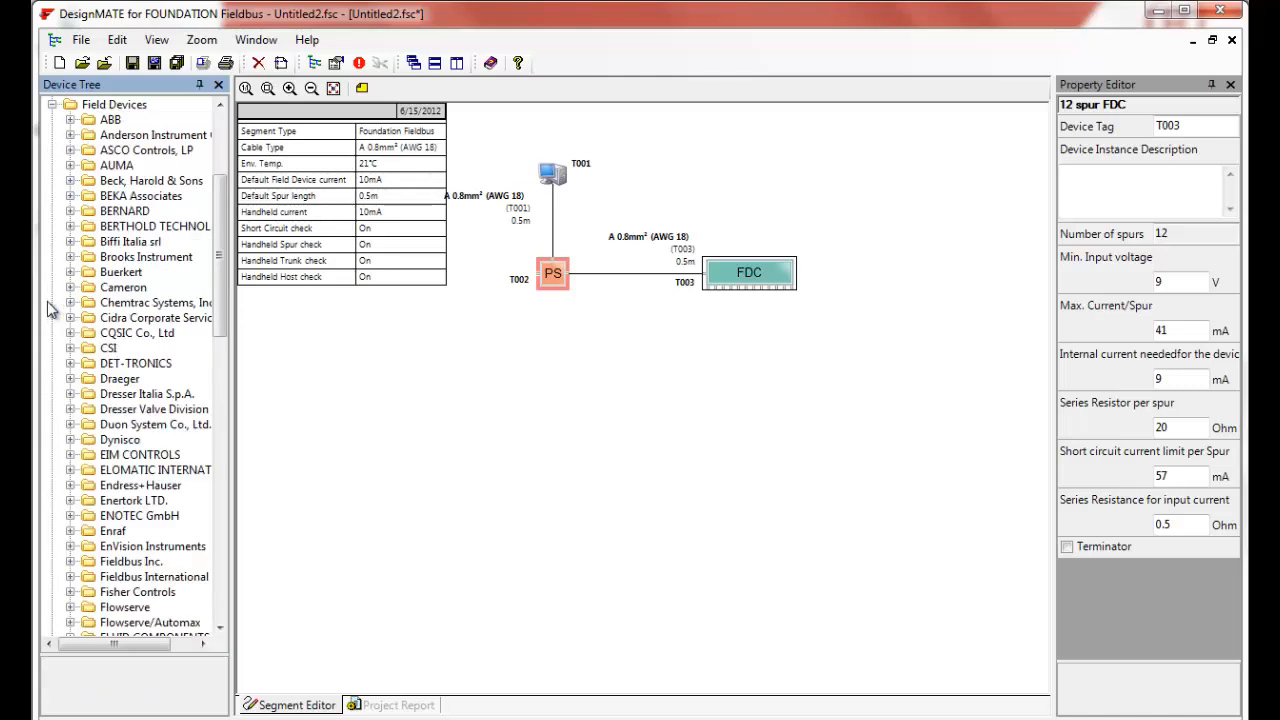
scroll(110, 315, "down", 7)
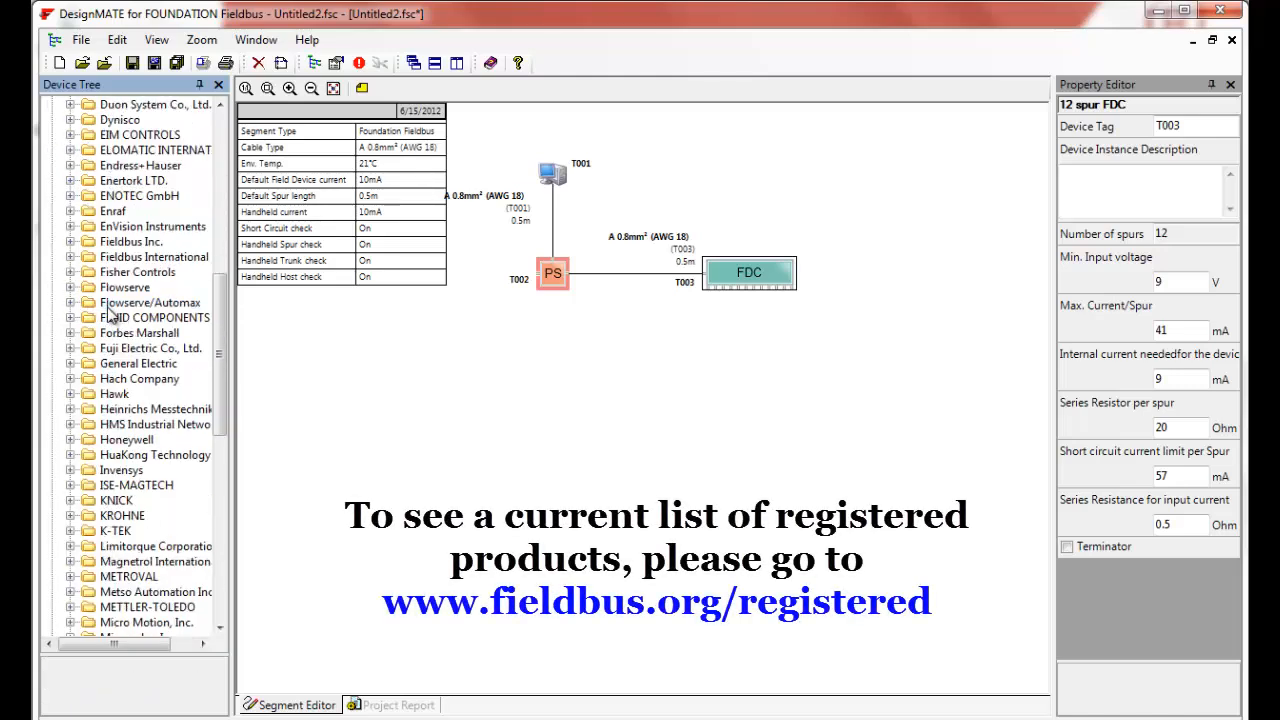
scroll(110, 315, "down", 13)
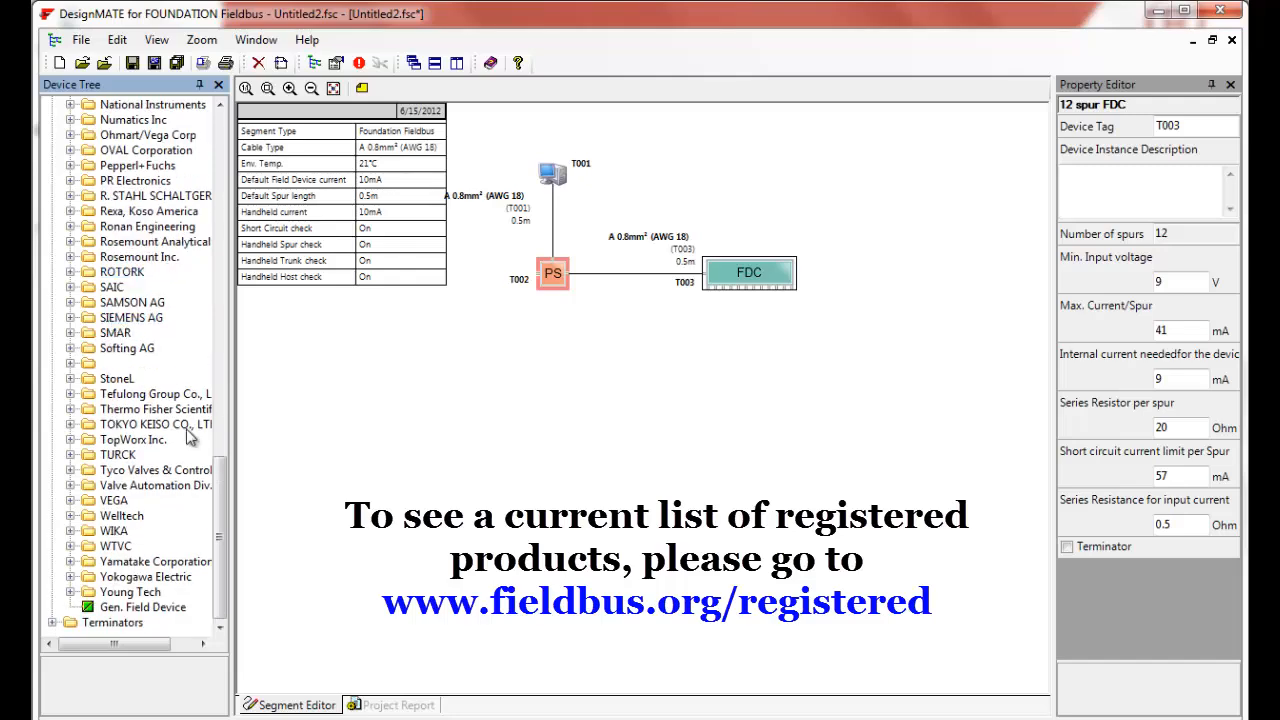
left_click_drag(224, 568, 224, 222)
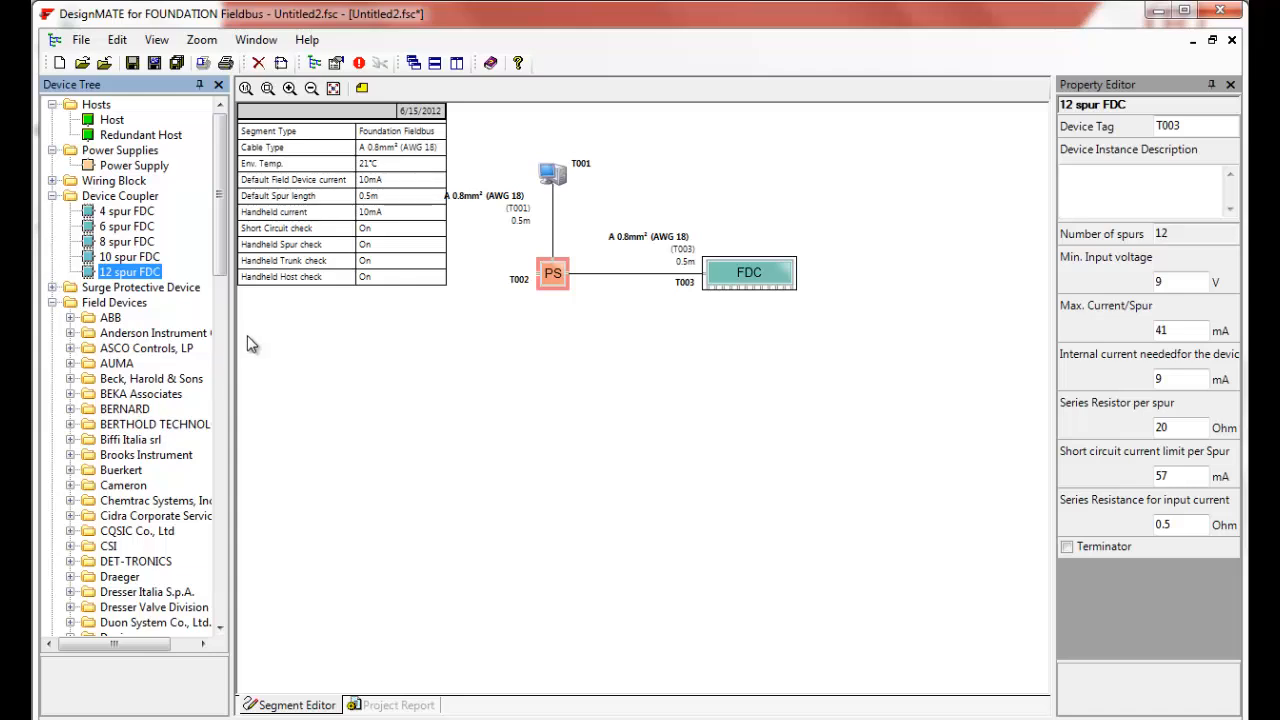
left_click(52, 302)
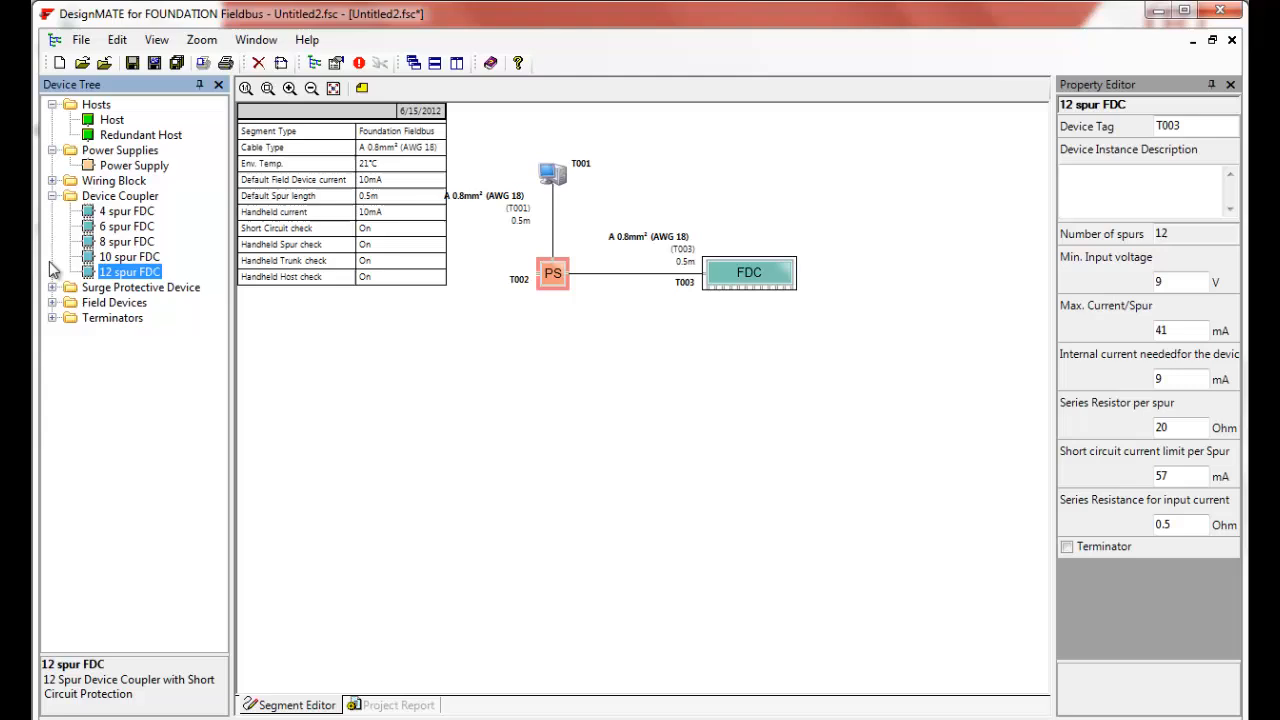
left_click(52, 196)
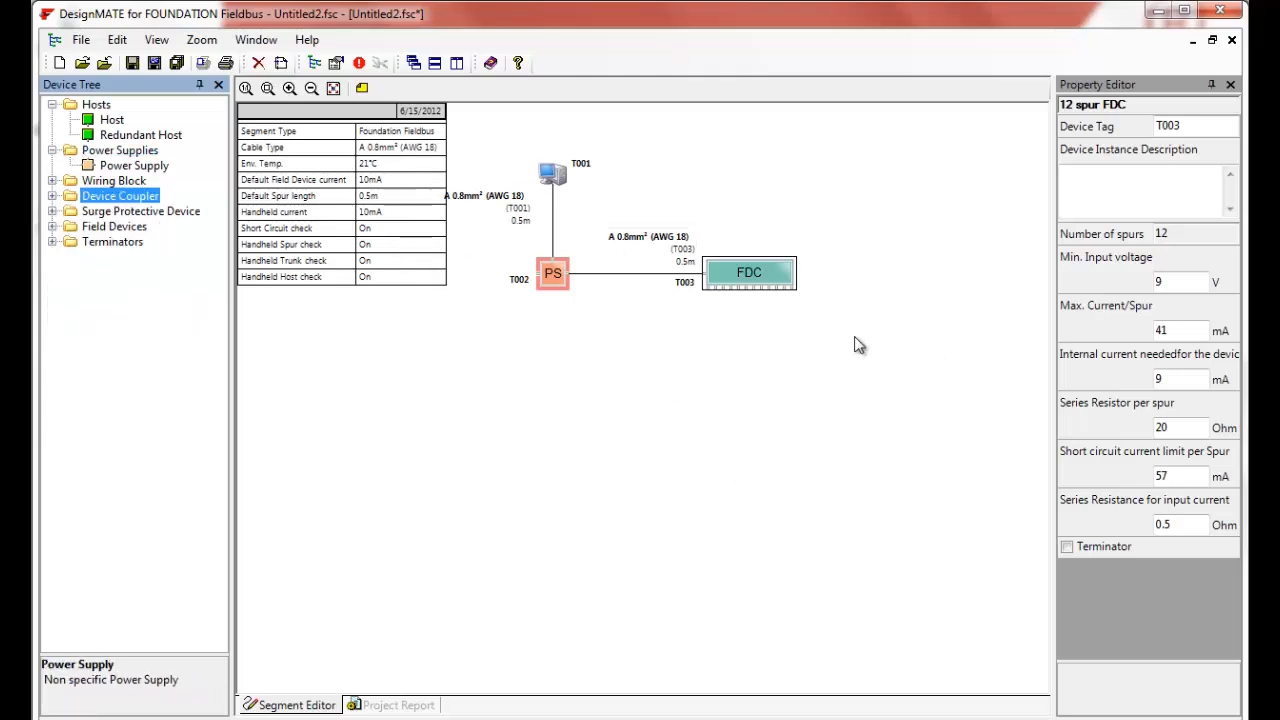
- Minimize the window and open the Completed Fieldbus Segment project from the desktop
left_click(775, 283)
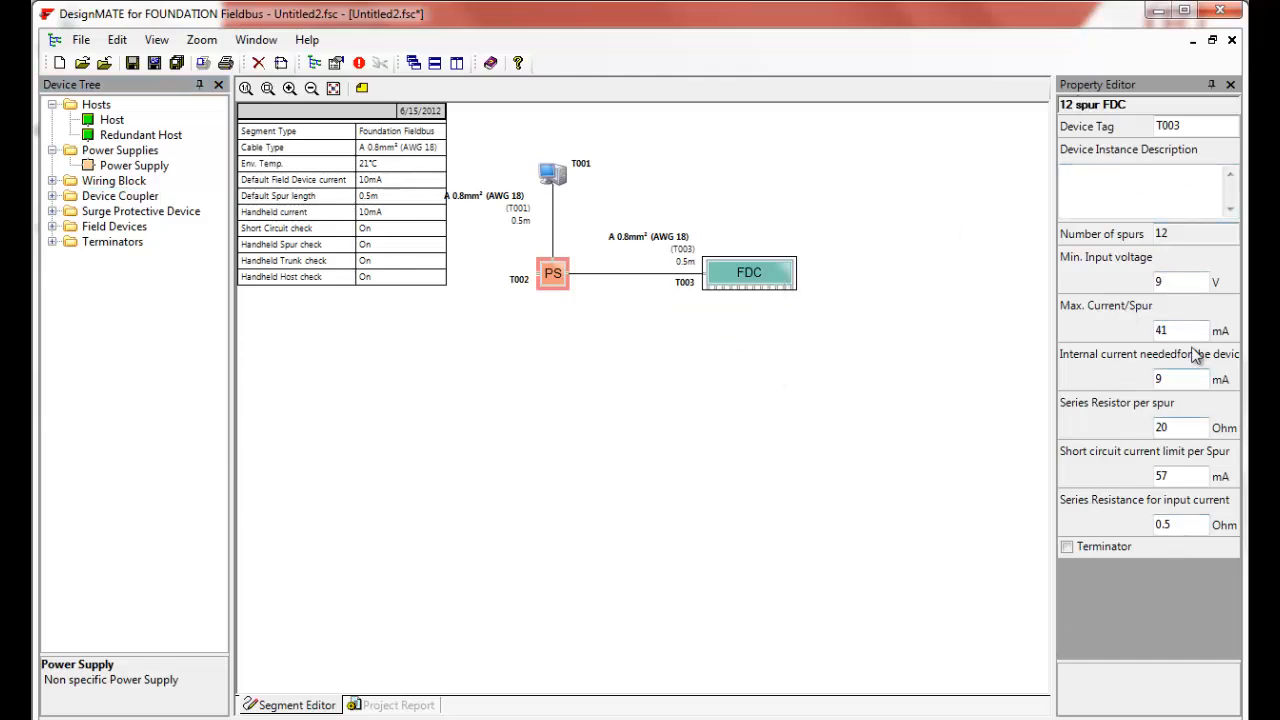
left_click(1157, 12)
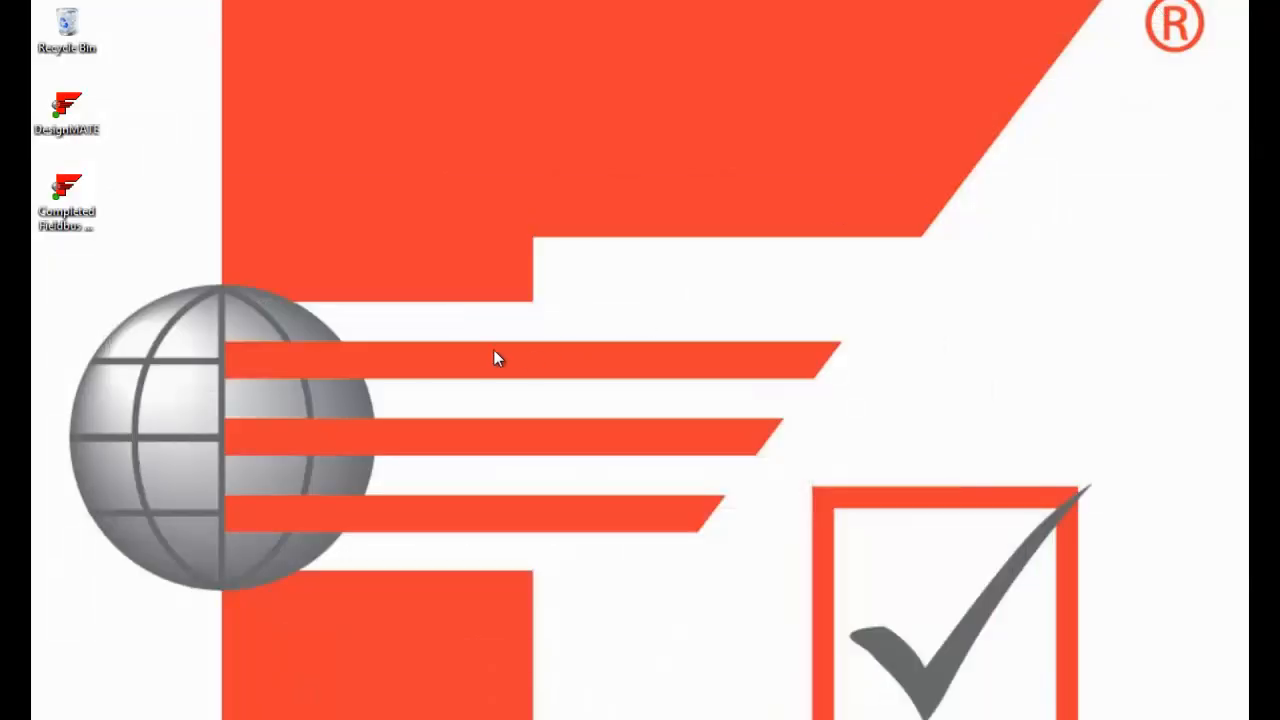
double_click(64, 200)
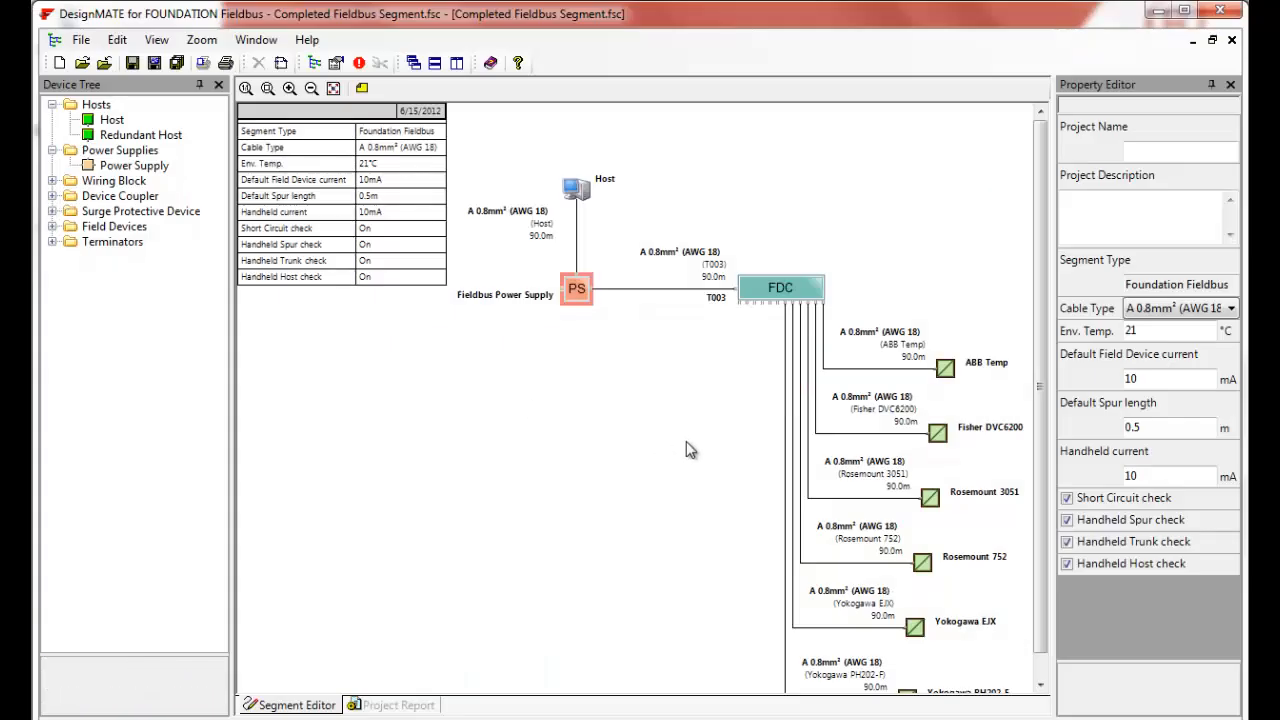
- Inspect the properties of the host, power supply, FDC coupler and trunk cable in the completed segment
left_click(608, 186)
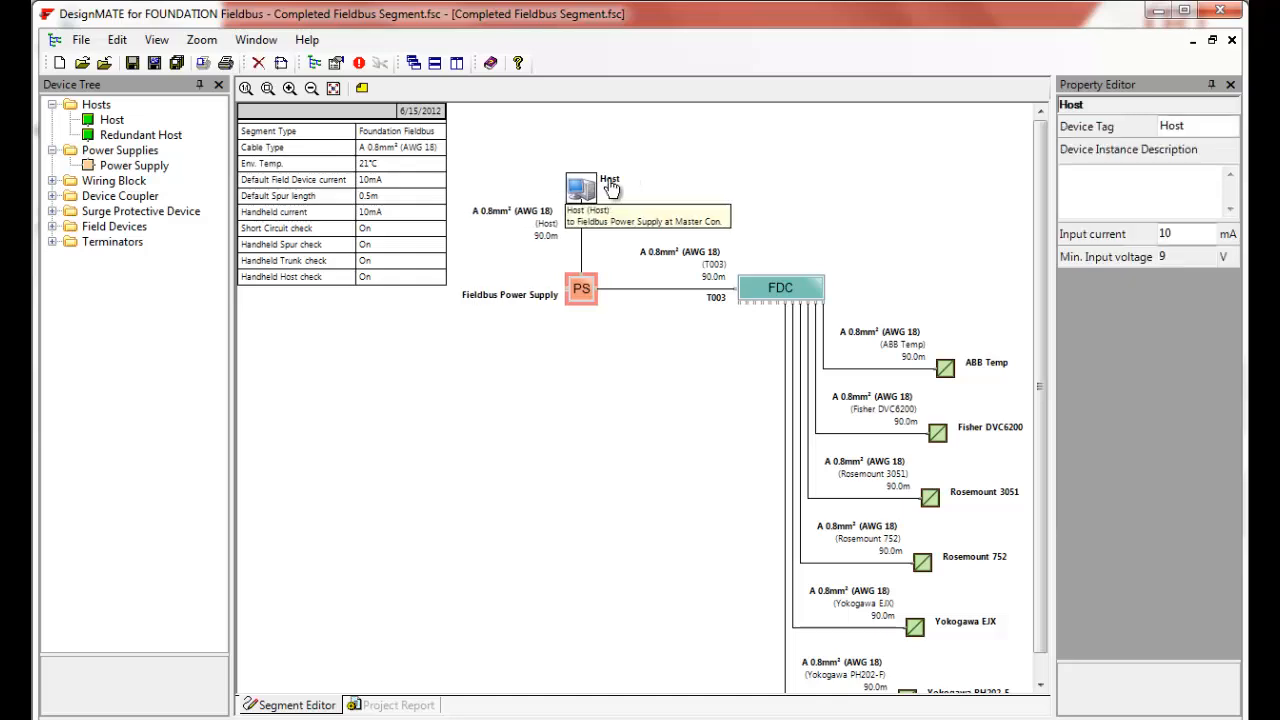
left_click(578, 298)
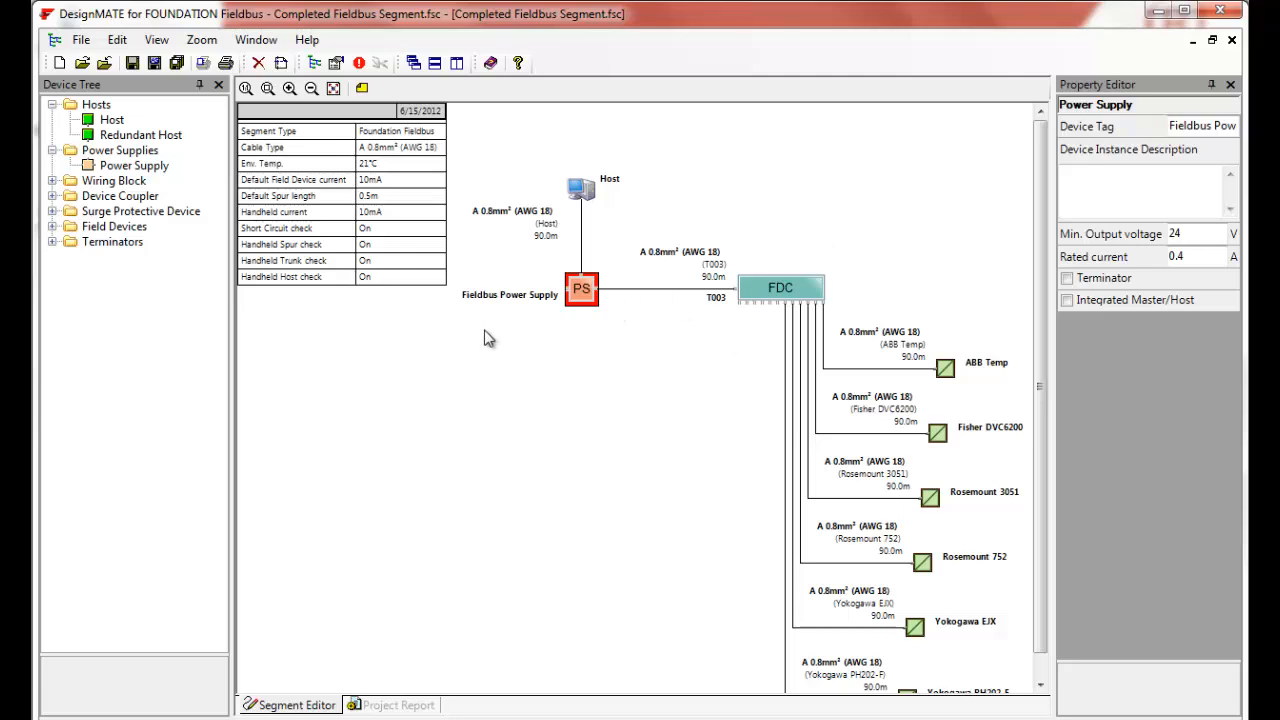
left_click(797, 295)
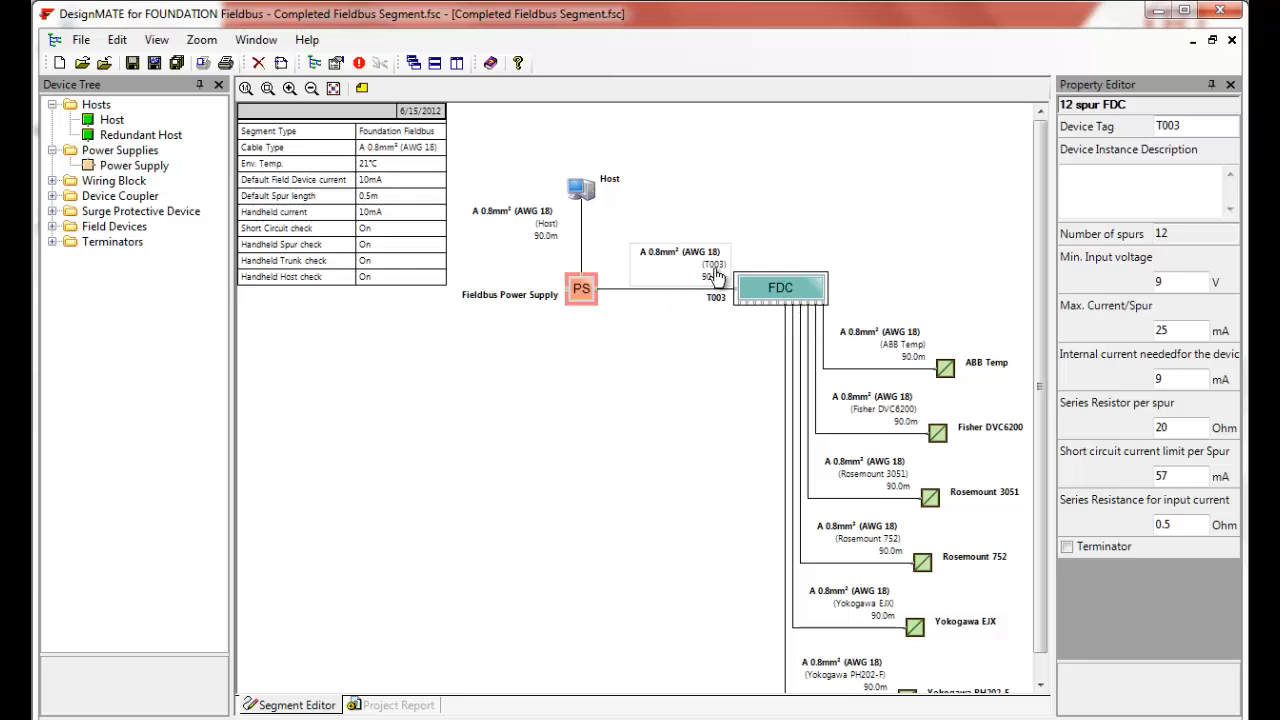
left_click(549, 247)
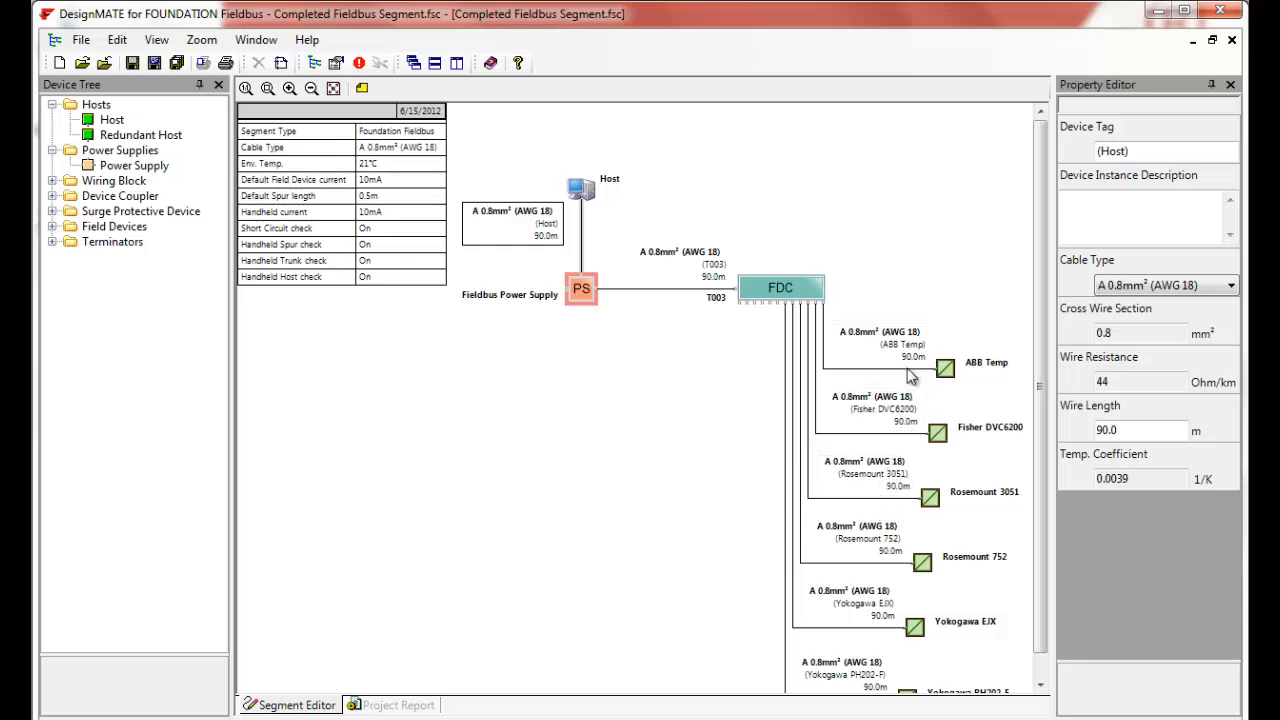
left_click(790, 300)
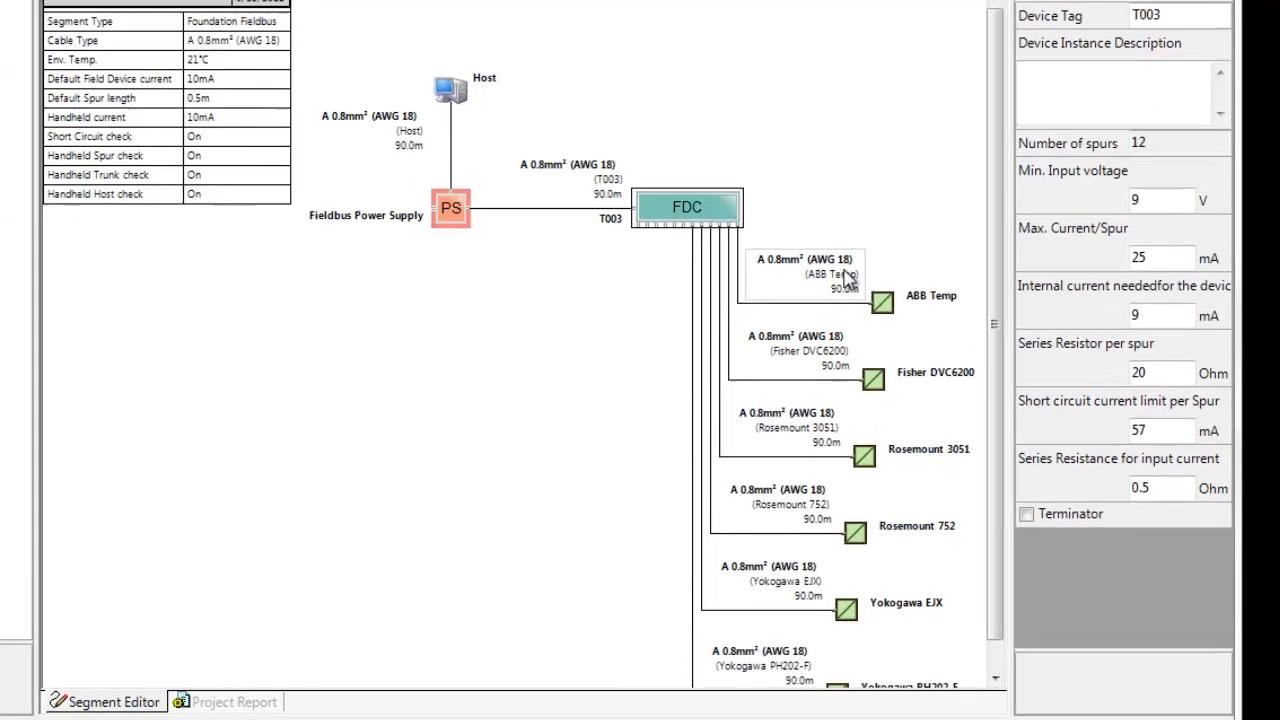
left_click_drag(910, 190, 909, 245)
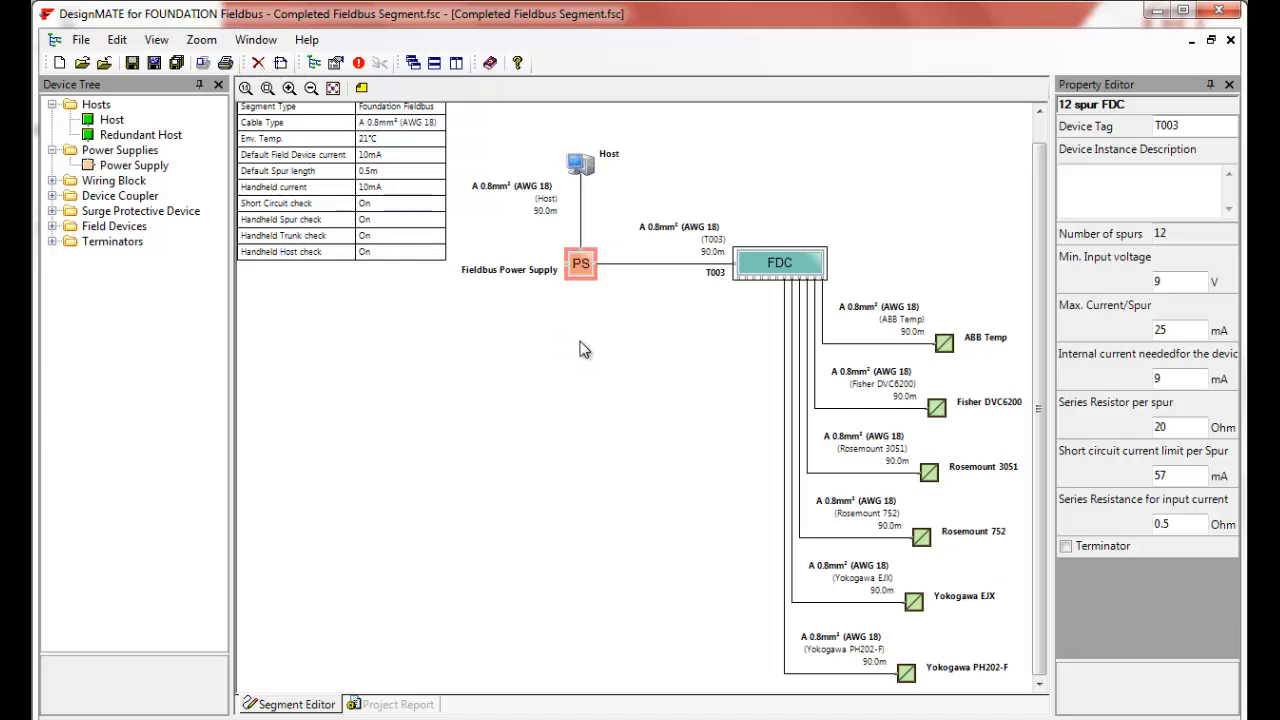
scroll(700, 448, "up", 1)
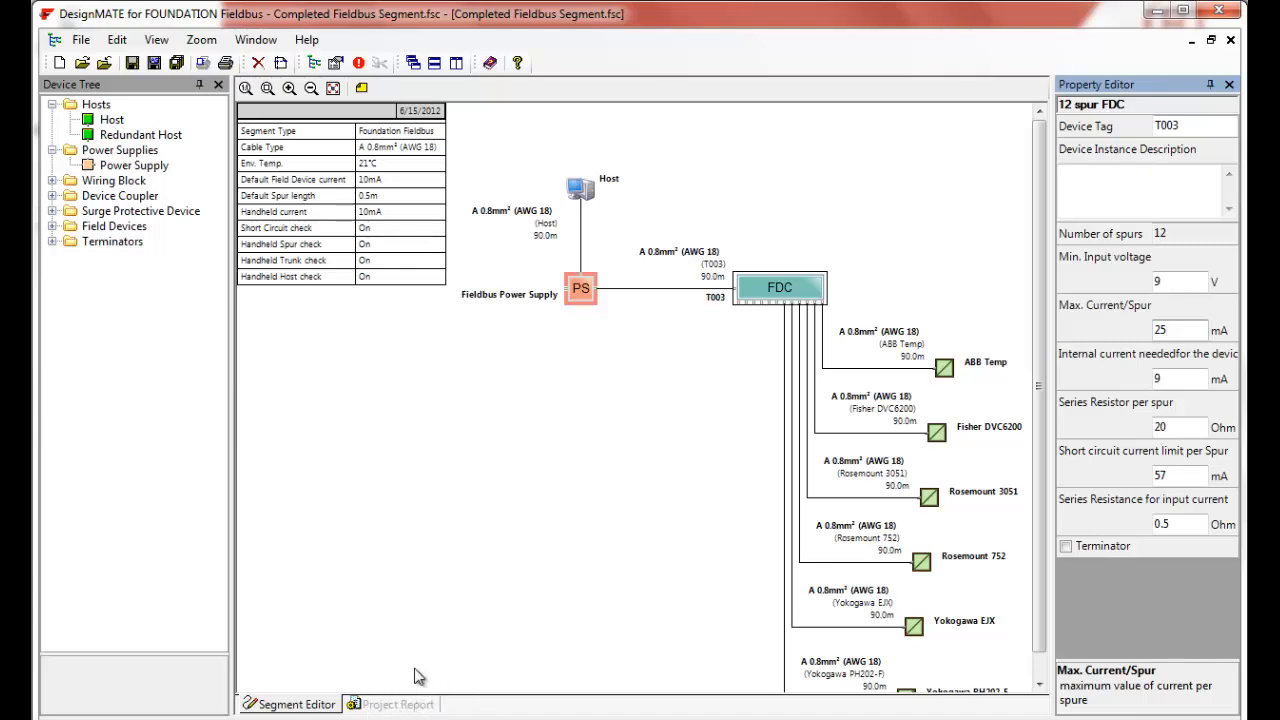
- Open the project report and review the checker results and the power supply's device errors
left_click(398, 705)
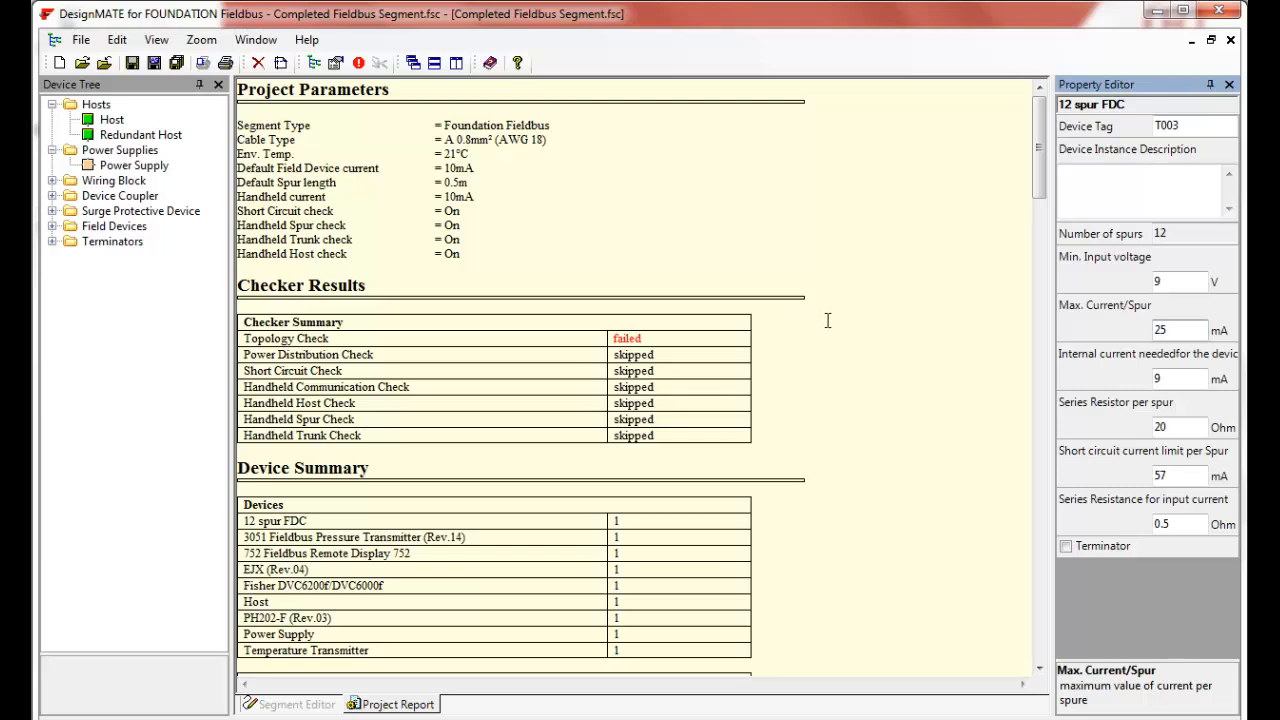
left_click_drag(681, 336, 614, 338)
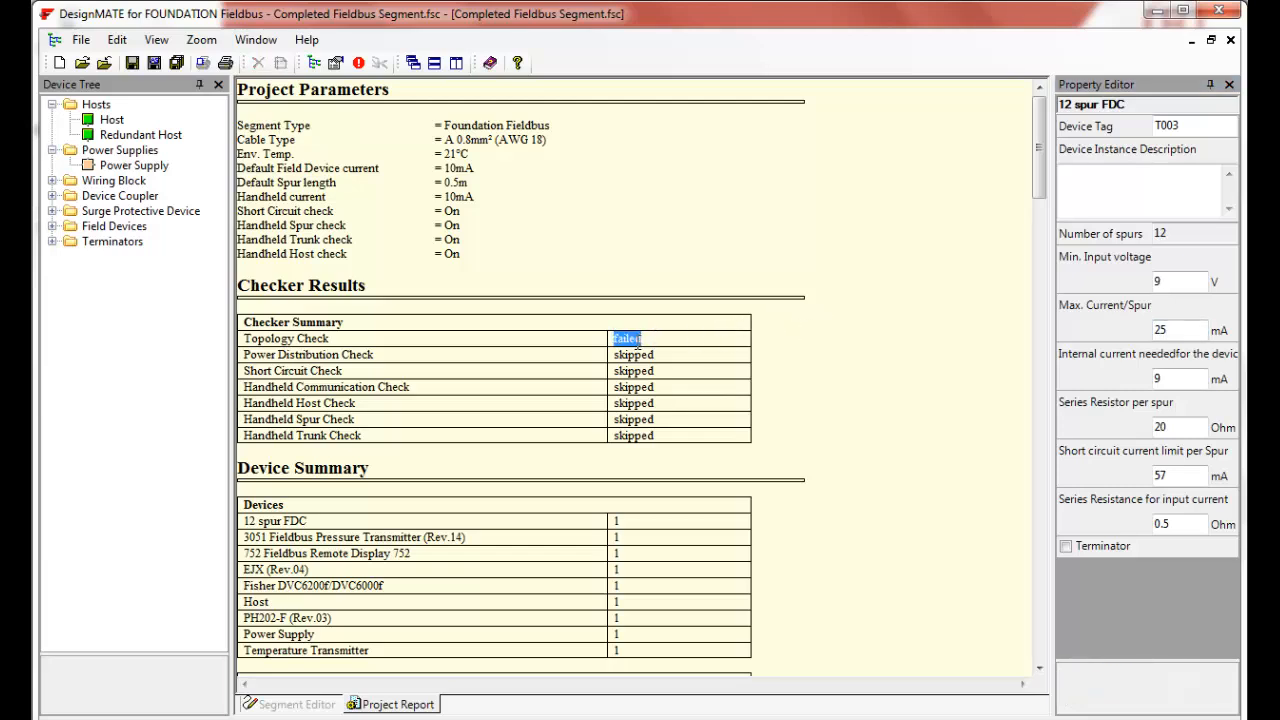
left_click_drag(1039, 165, 1034, 280)
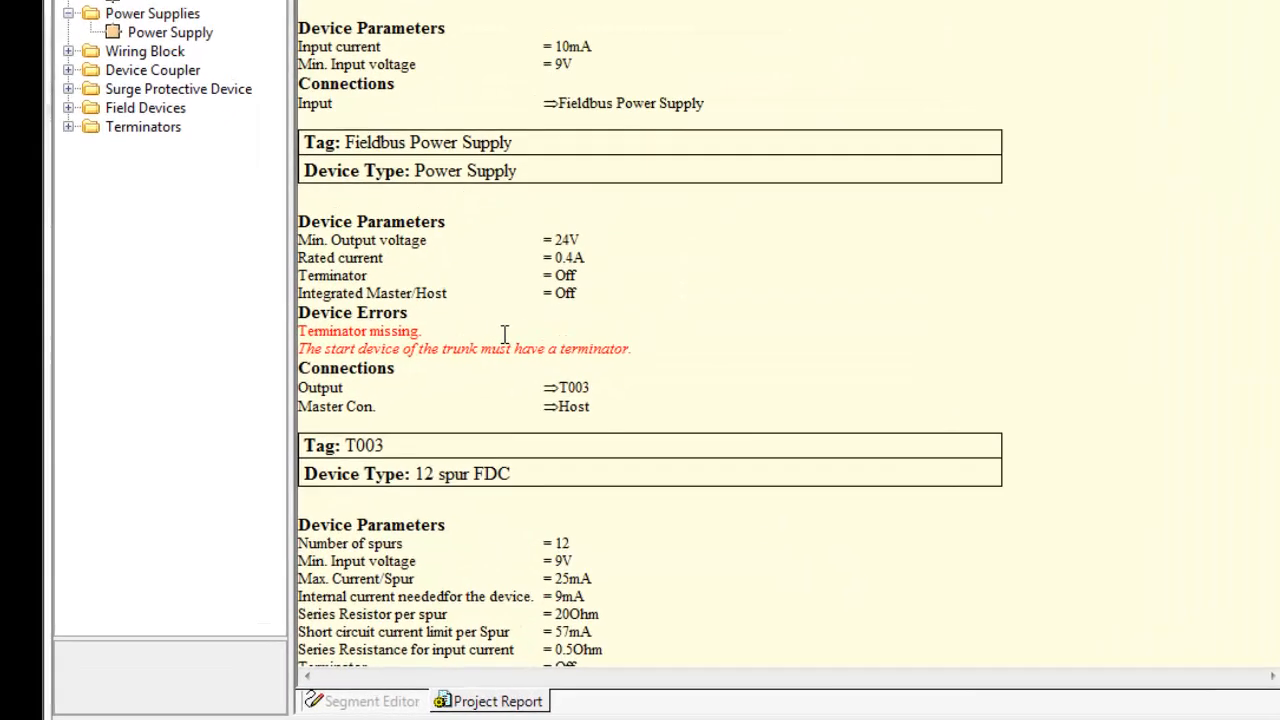
left_click_drag(421, 332, 345, 330)
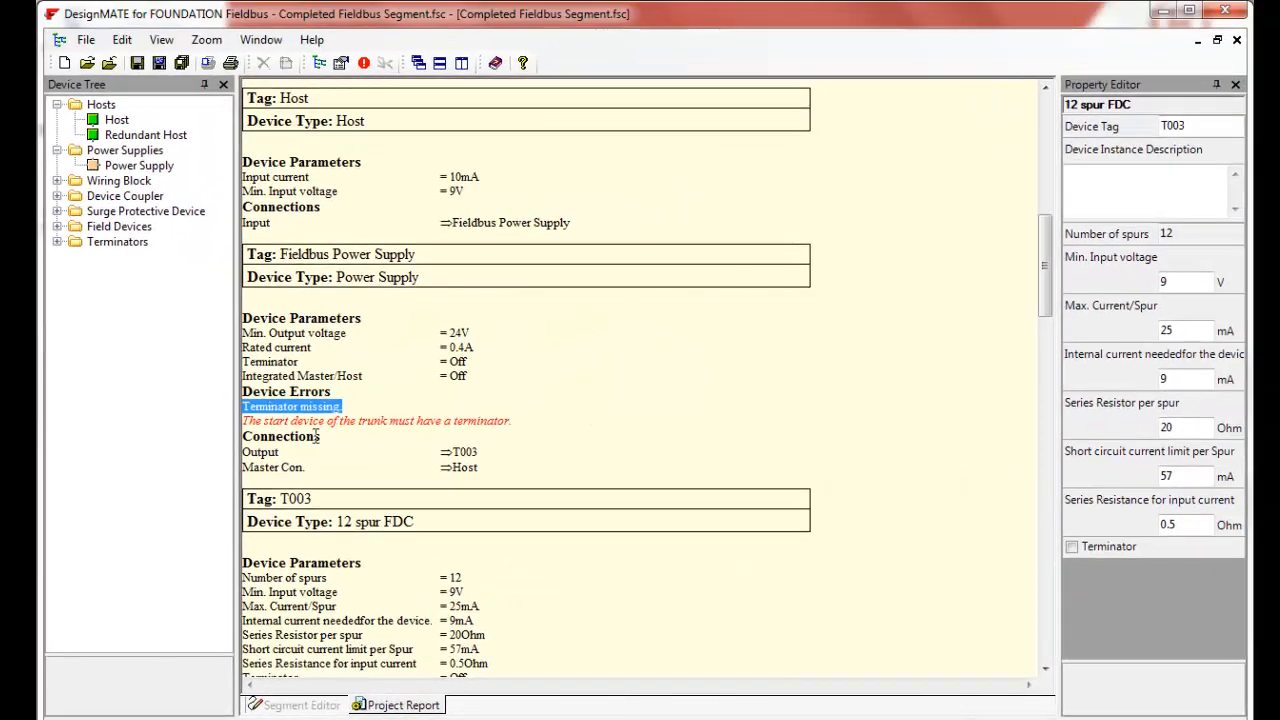
- Enable the terminator on the Fieldbus Power Supply in the segment diagram
left_click(316, 706)
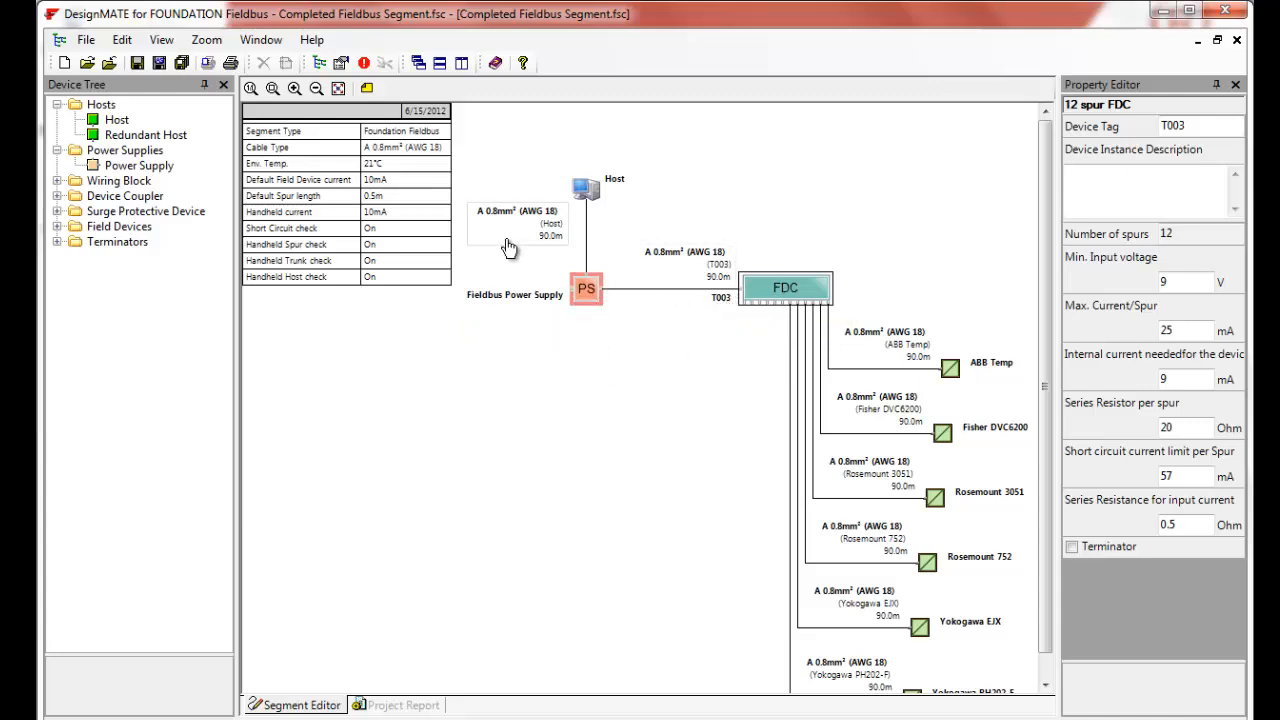
left_click(587, 293)
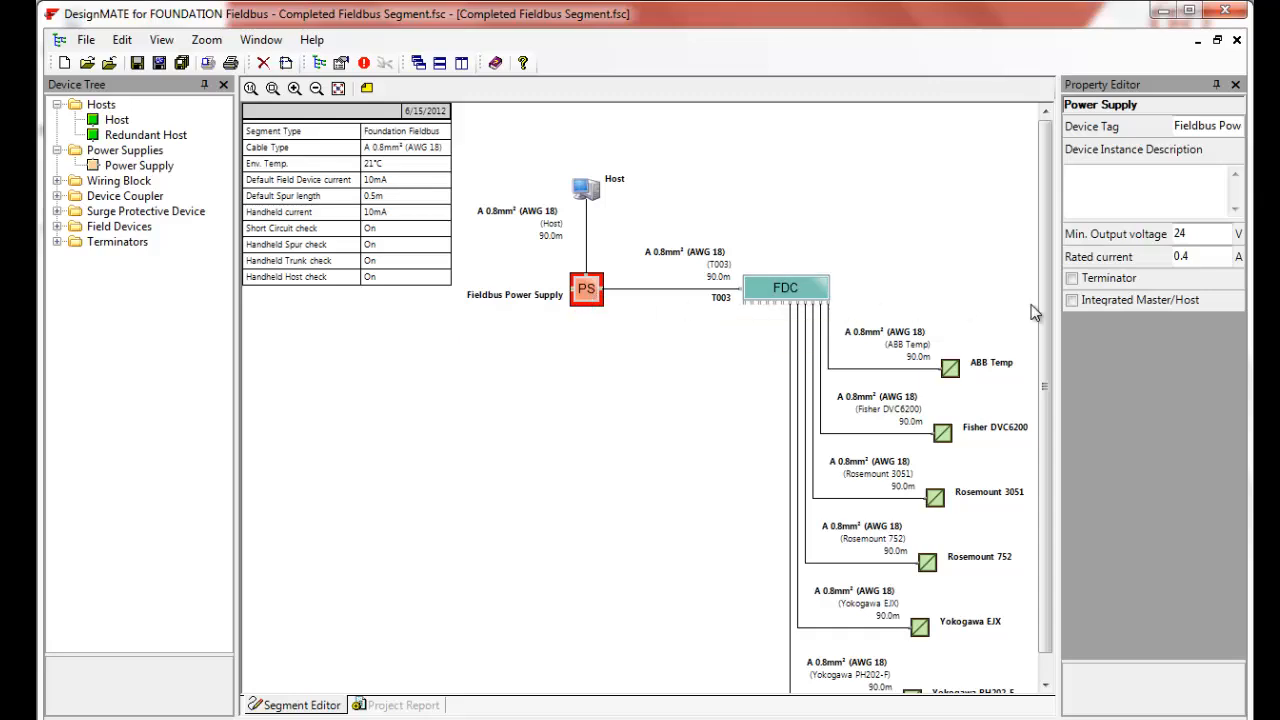
left_click(1073, 284)
left_click(1072, 279)
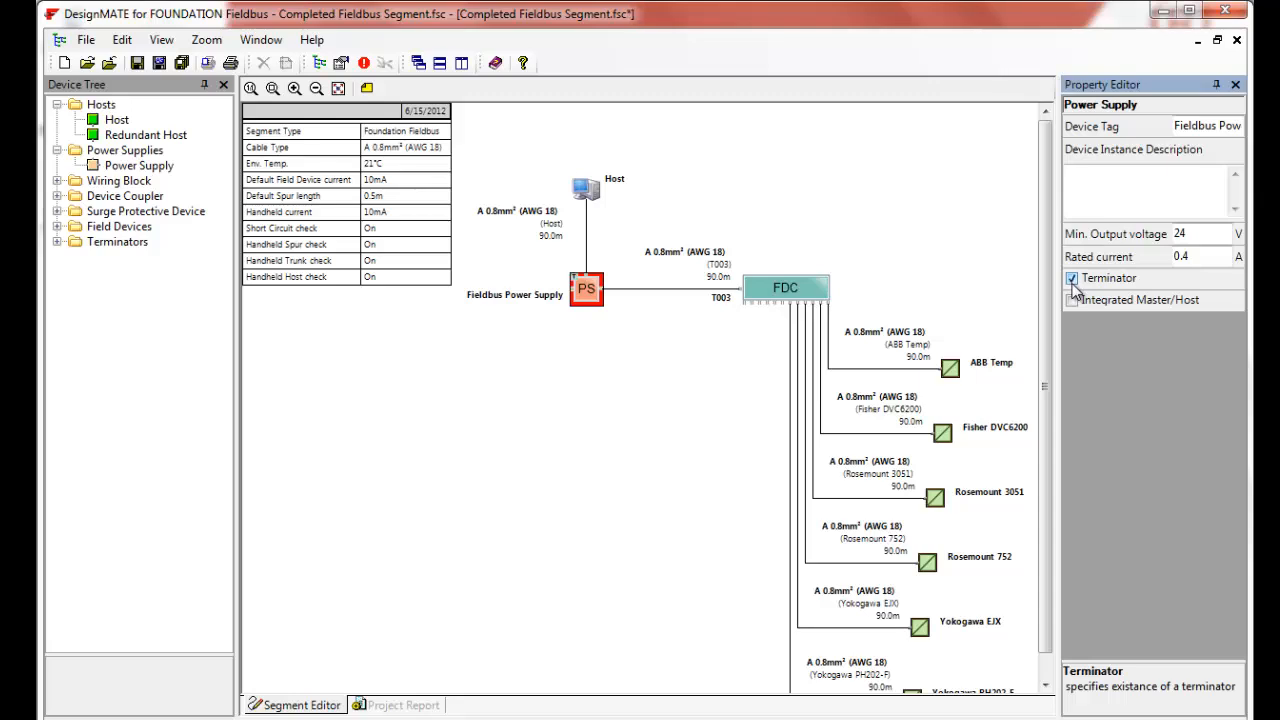
left_click(589, 346)
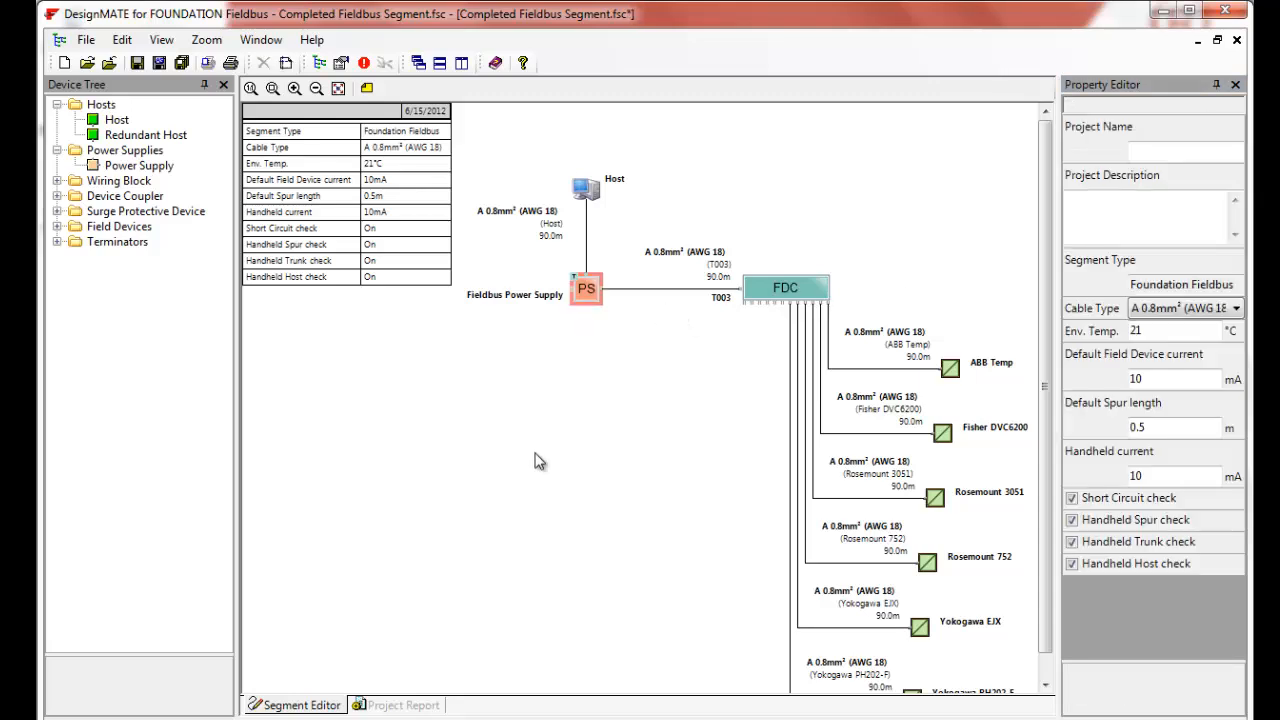
- Review the project report's checker results and power supply errors again
left_click(398, 706)
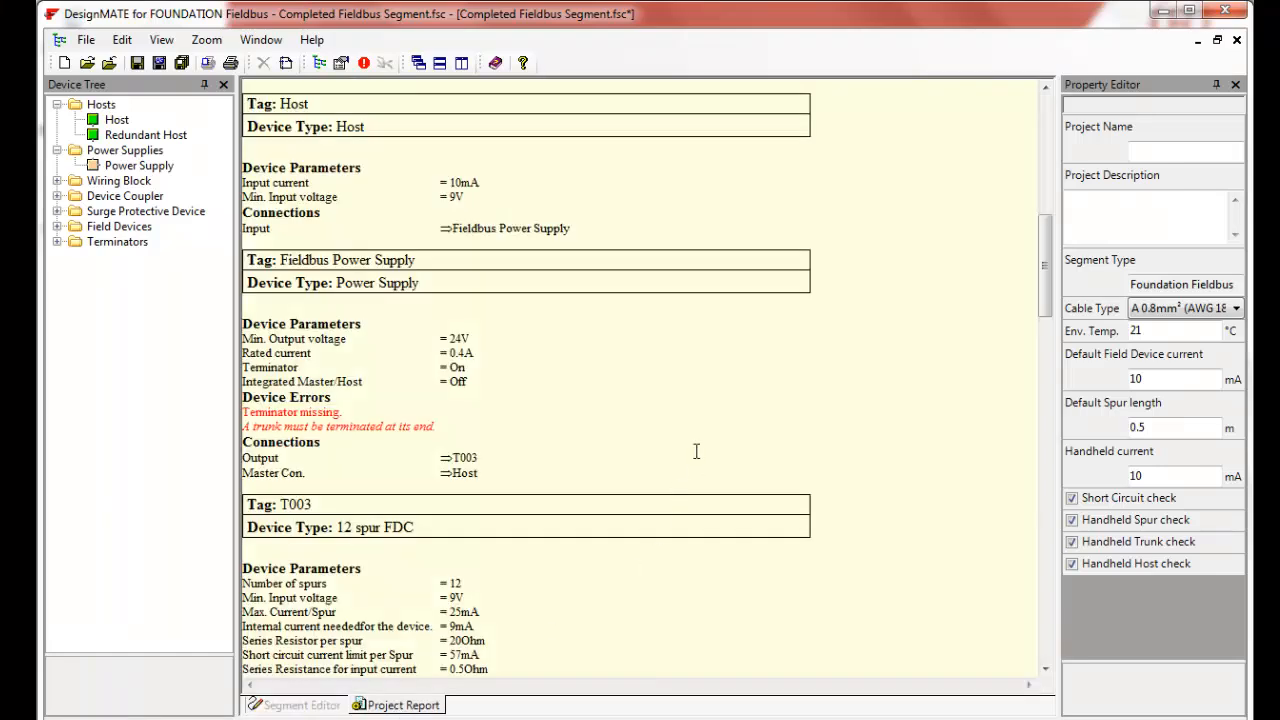
left_click_drag(1046, 262, 1047, 130)
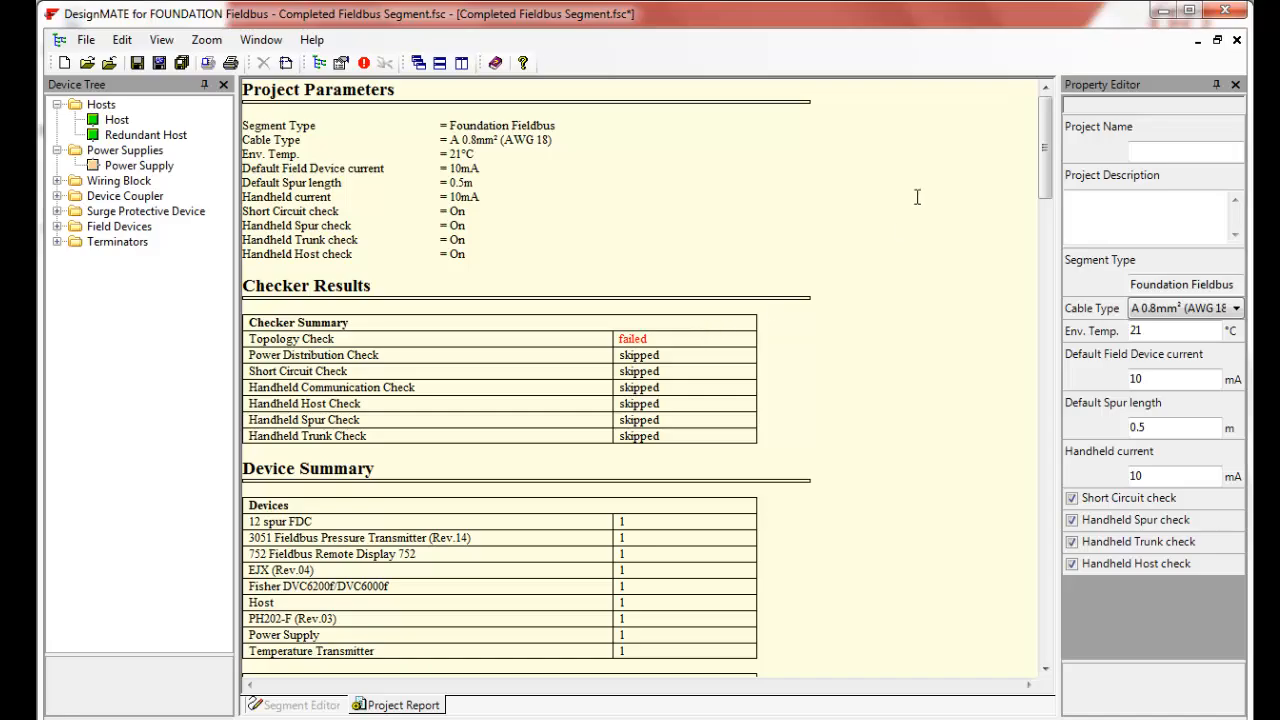
left_click_drag(1047, 160, 1047, 292)
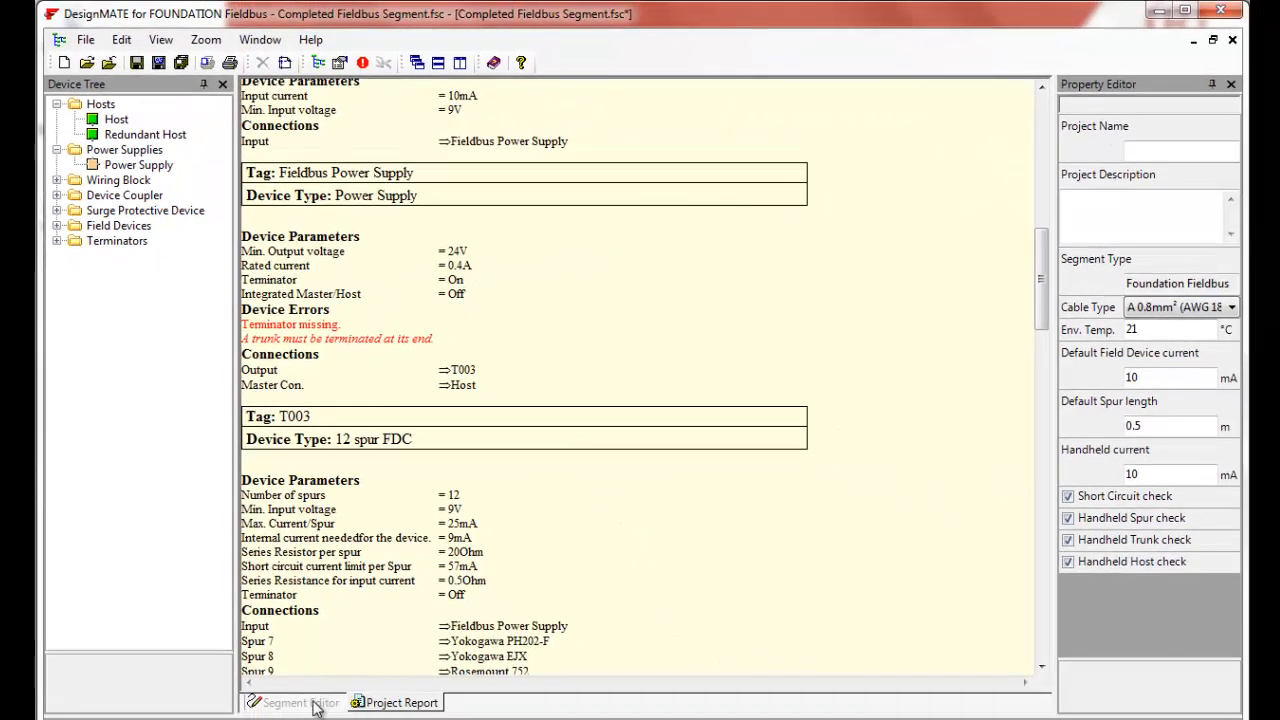
- Enable the terminator on the 12 spur FDC coupler T003
left_click(310, 703)
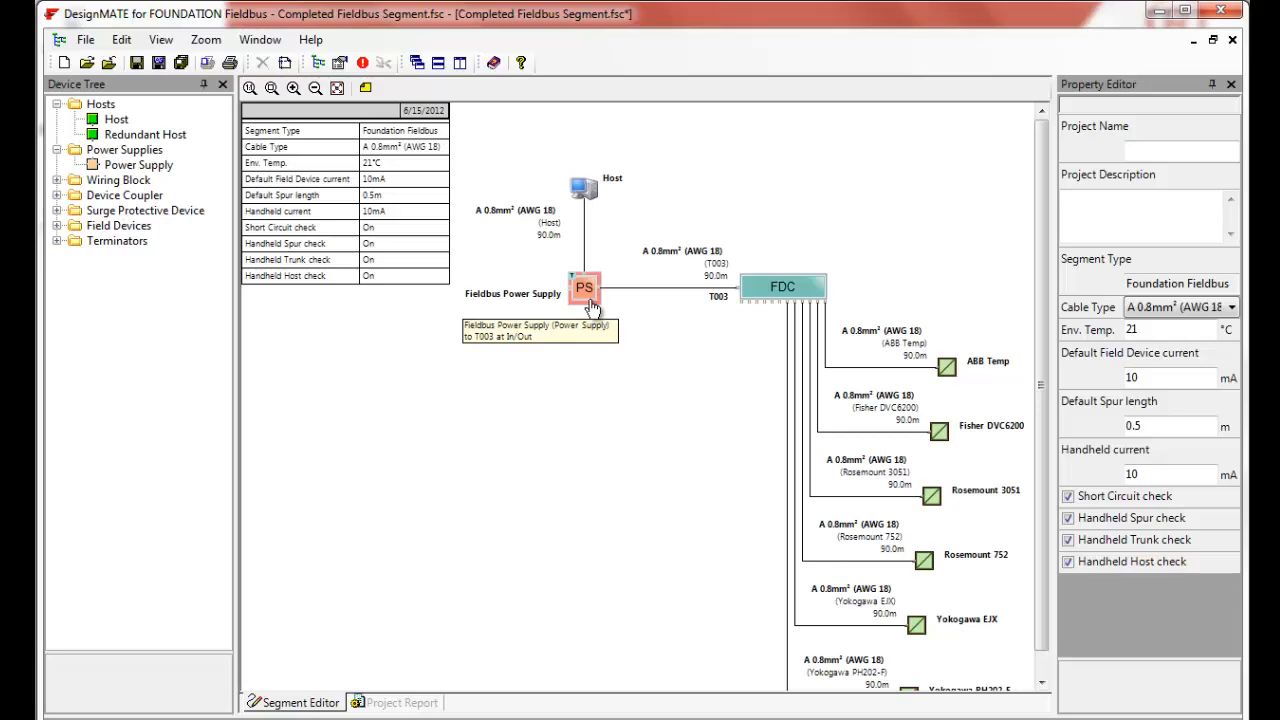
left_click(777, 298)
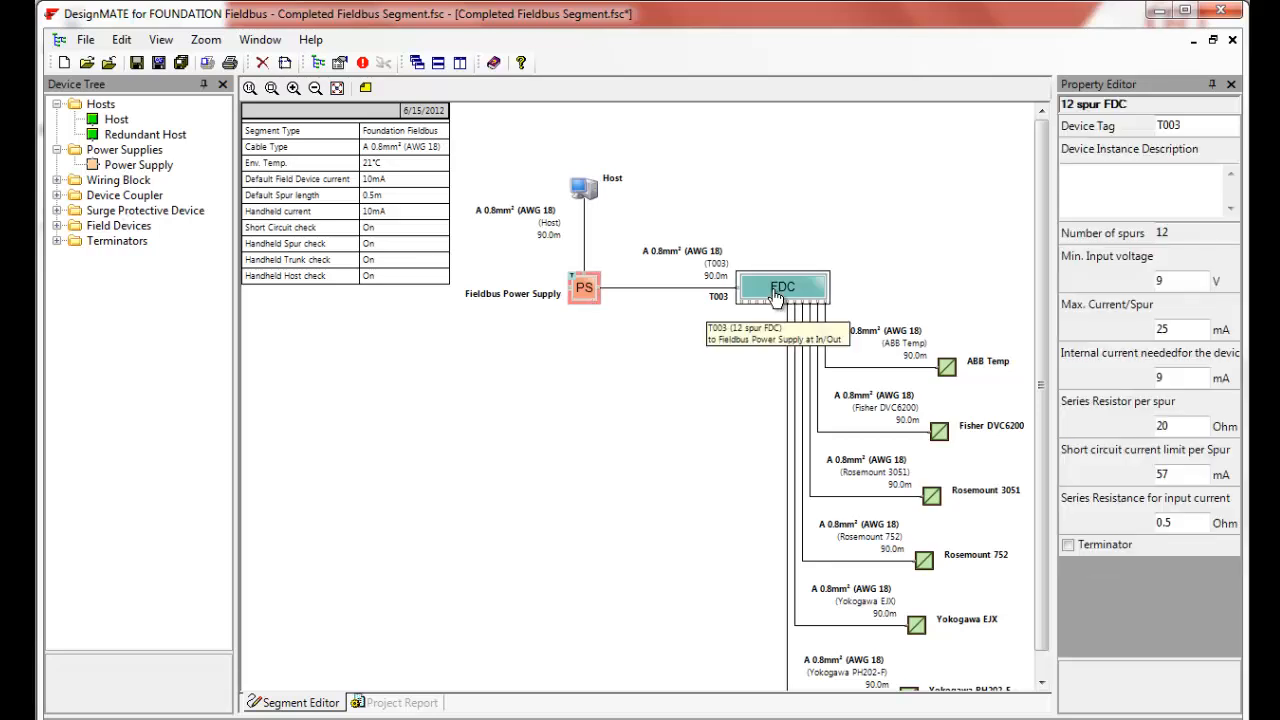
left_click(1068, 544)
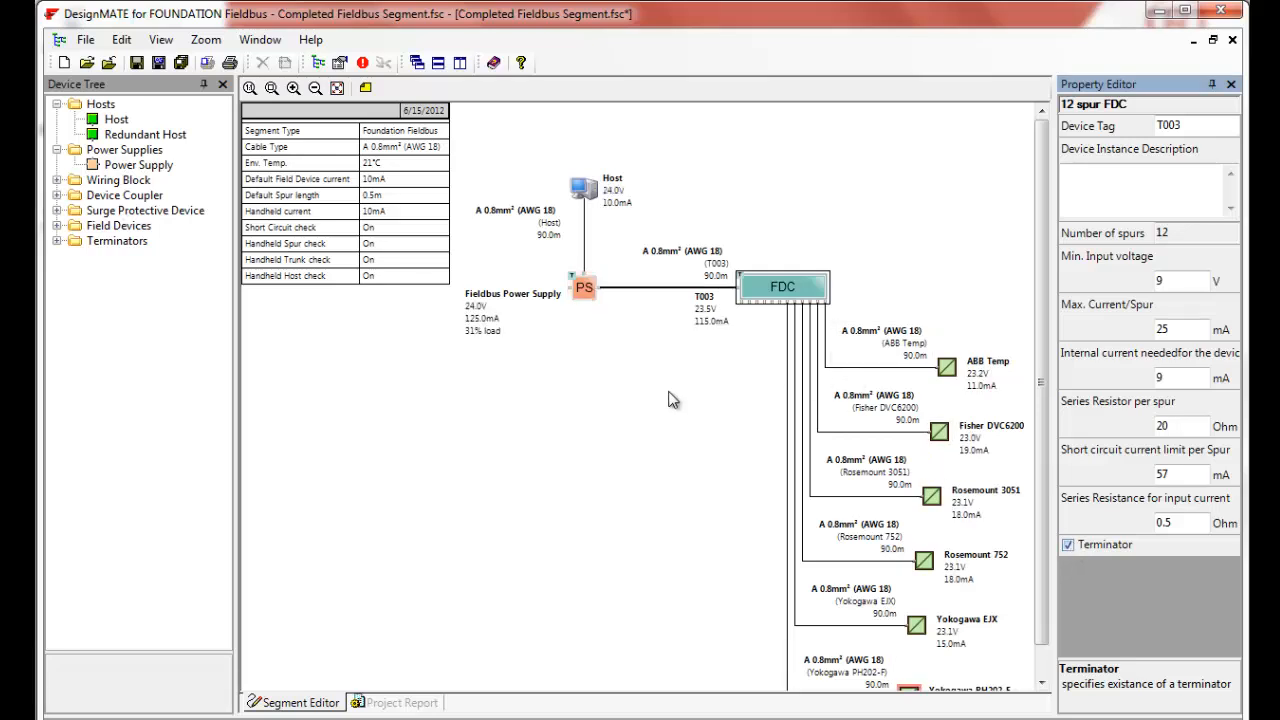
left_click(586, 428)
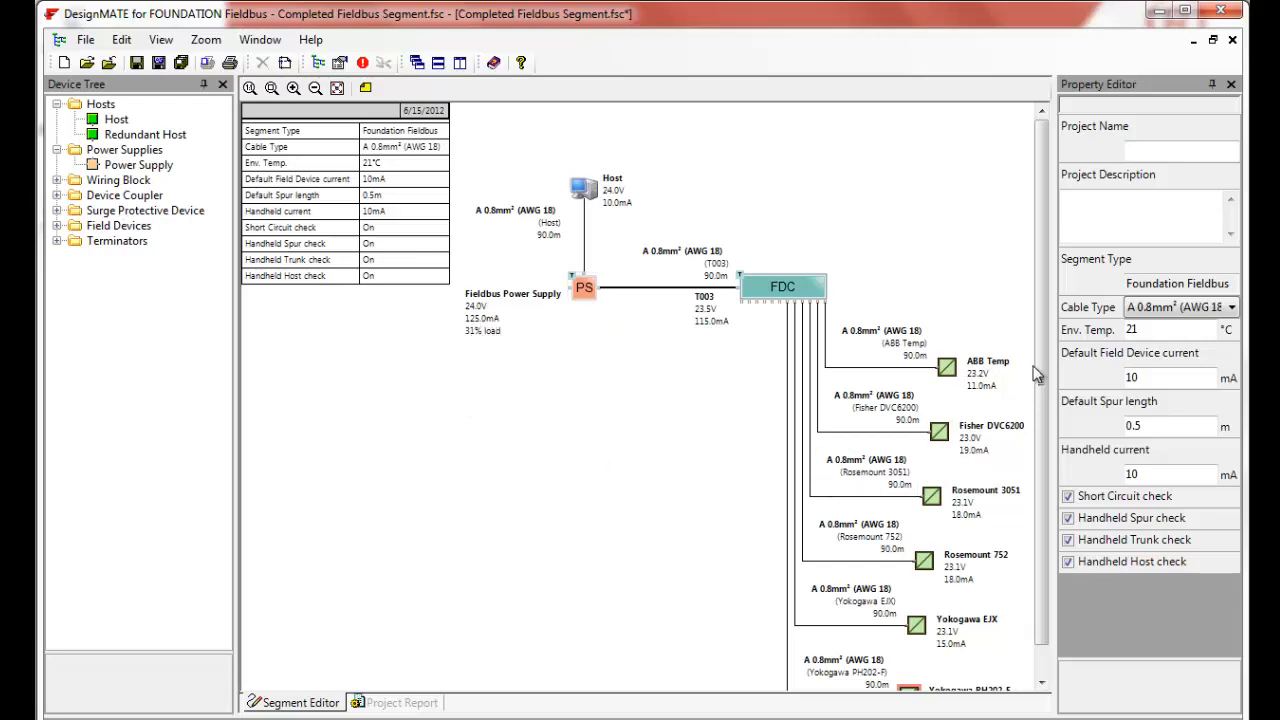
- Inspect the Yokogawa PH202-F device and its errors in the project report
left_click_drag(1040, 368, 1047, 396)
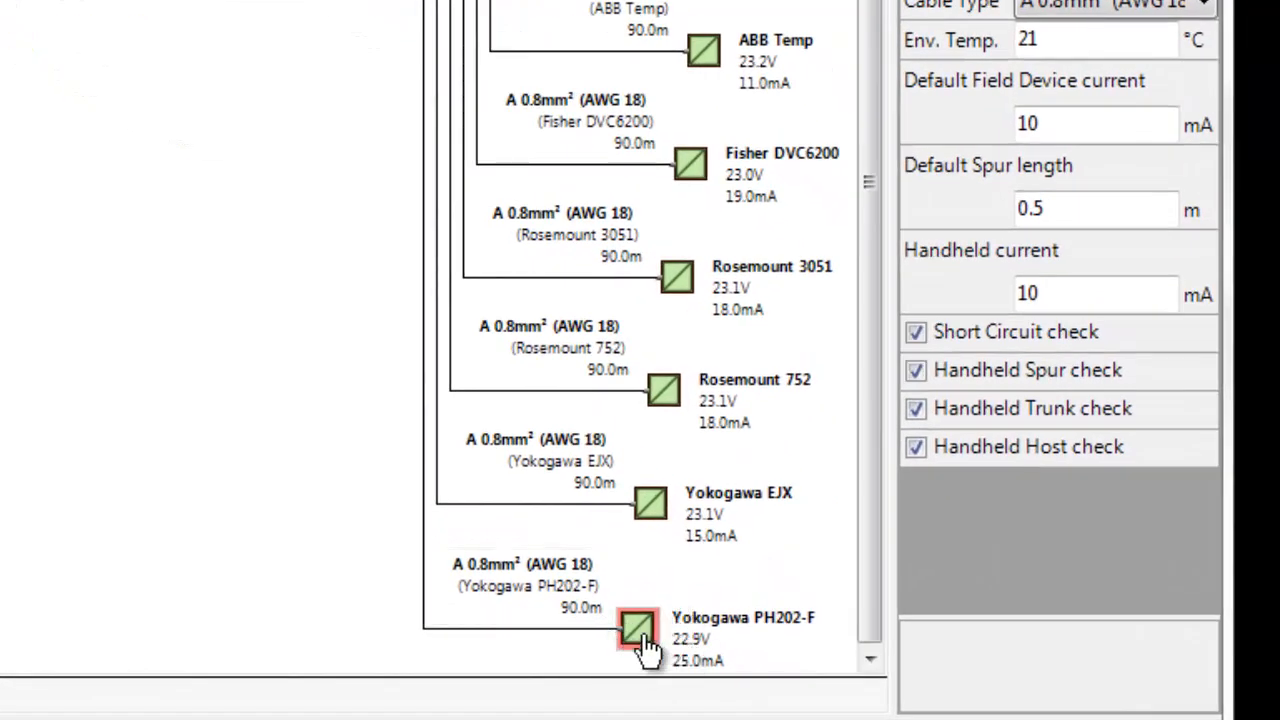
left_click(642, 645)
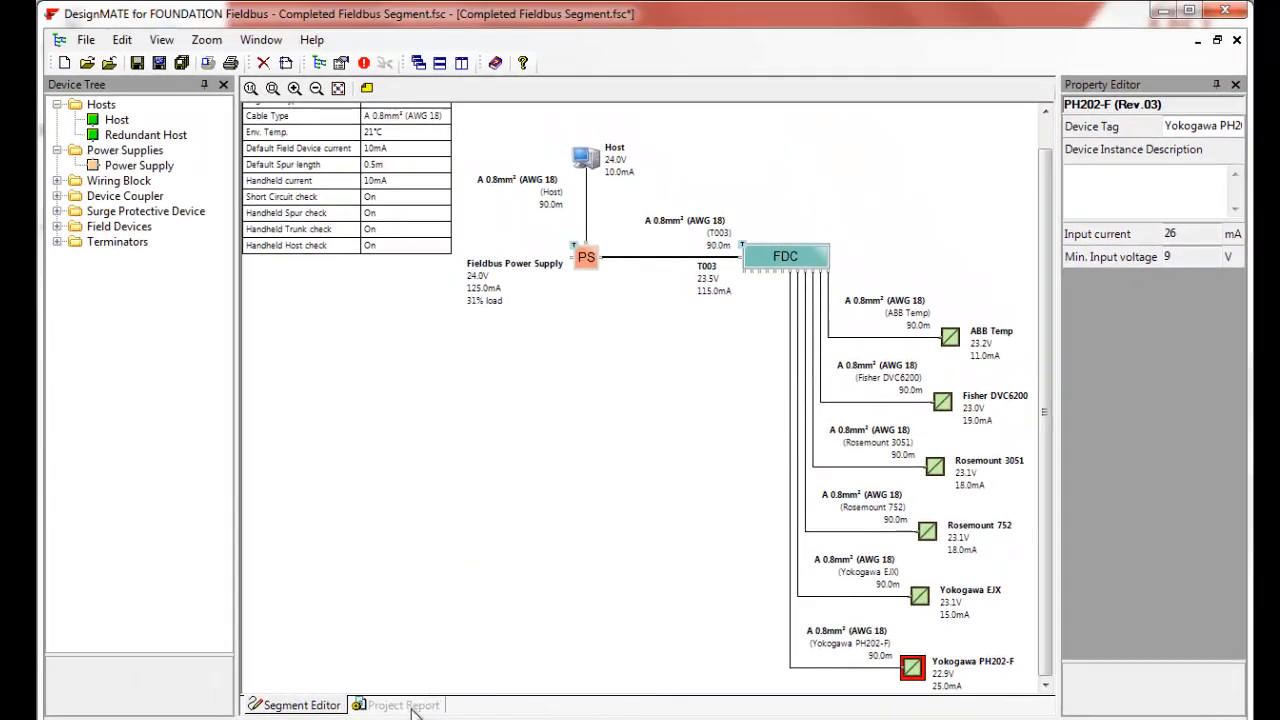
left_click(404, 705)
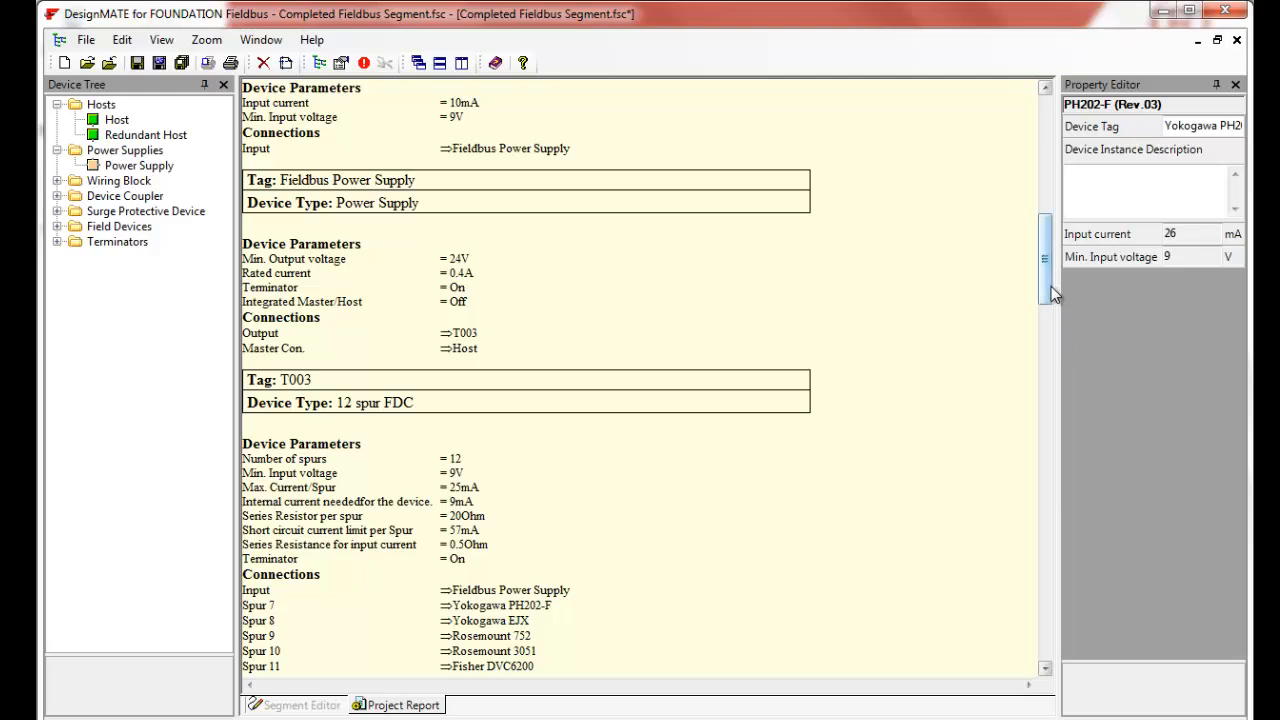
left_click_drag(1051, 286, 1045, 156)
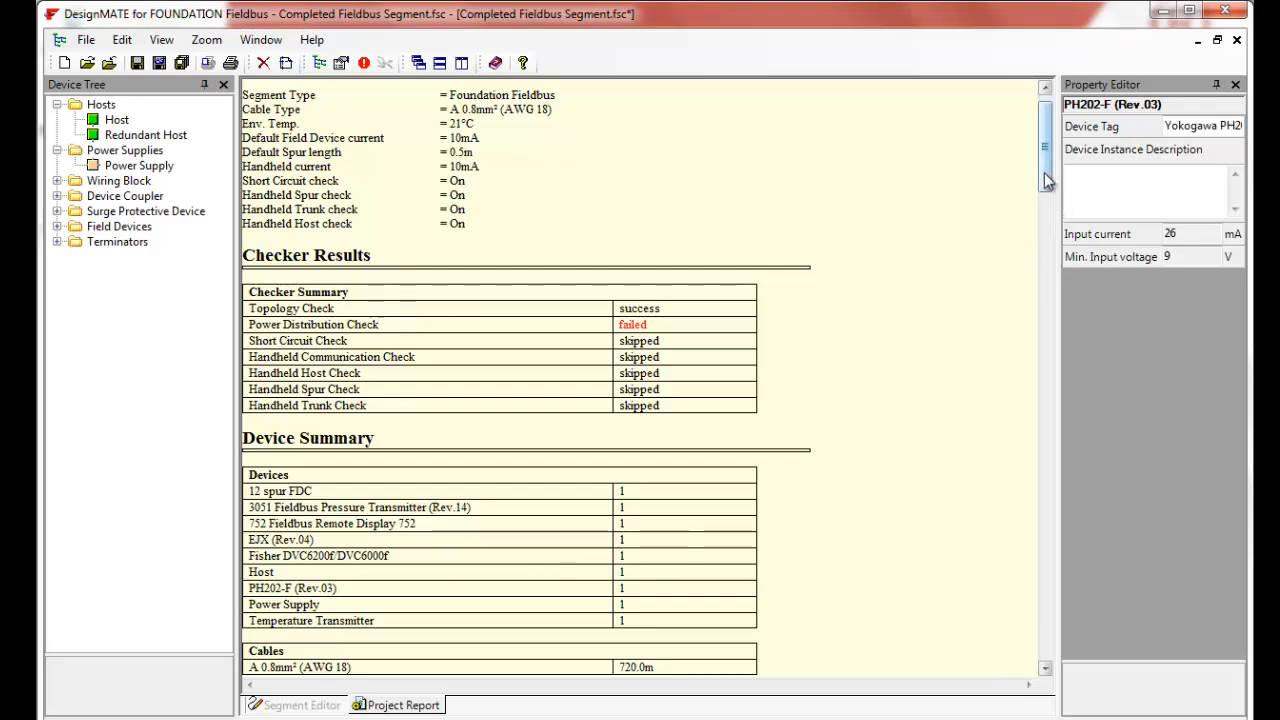
left_click_drag(1047, 180, 1070, 357)
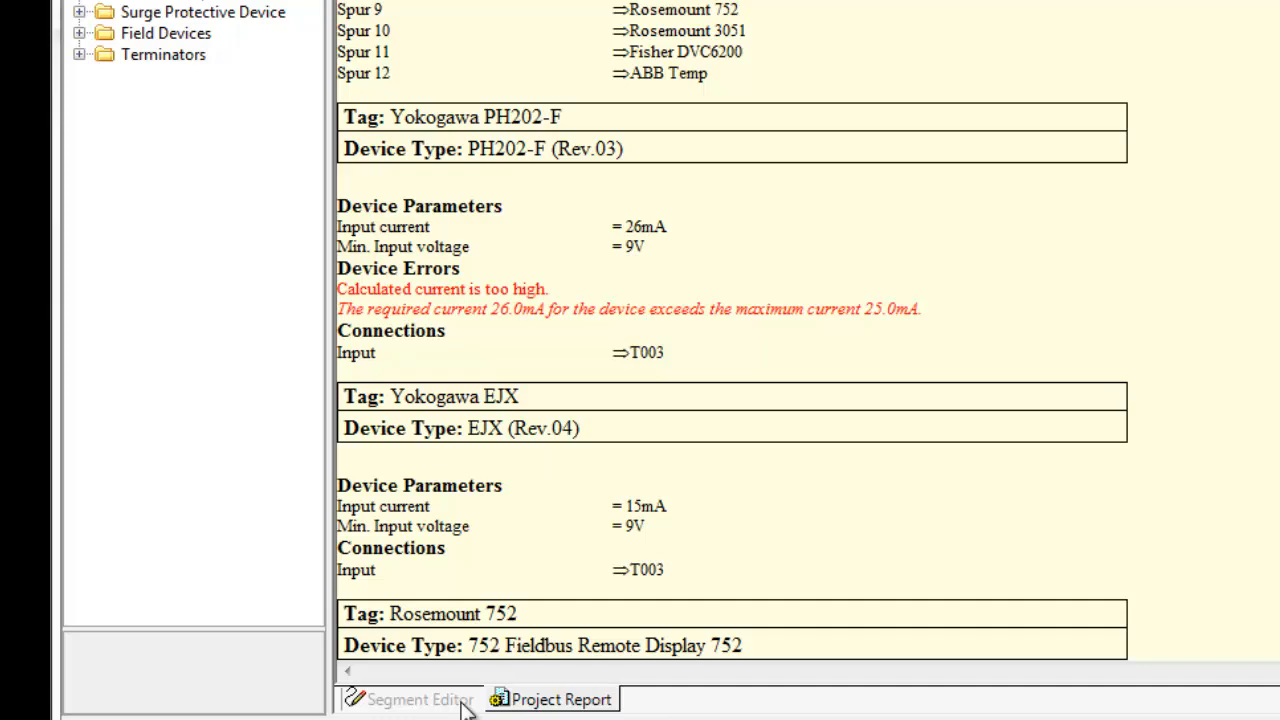
left_click_drag(924, 311, 859, 305)
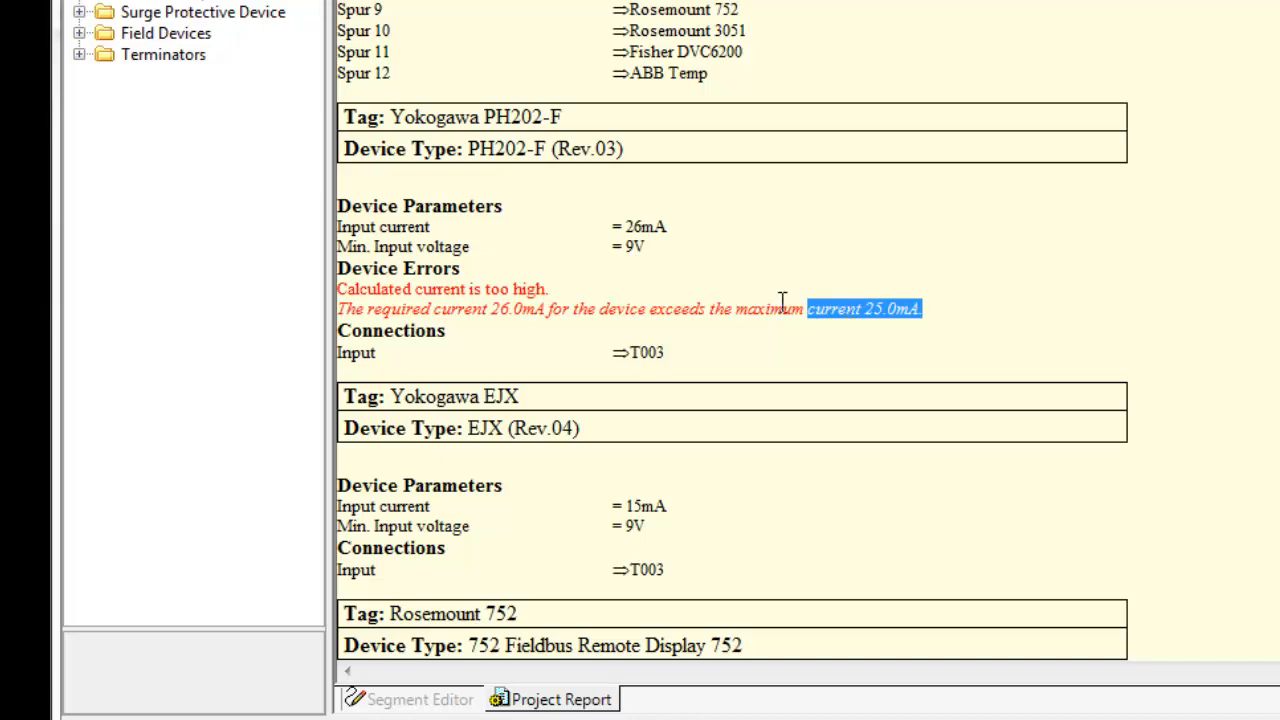
left_click(935, 298)
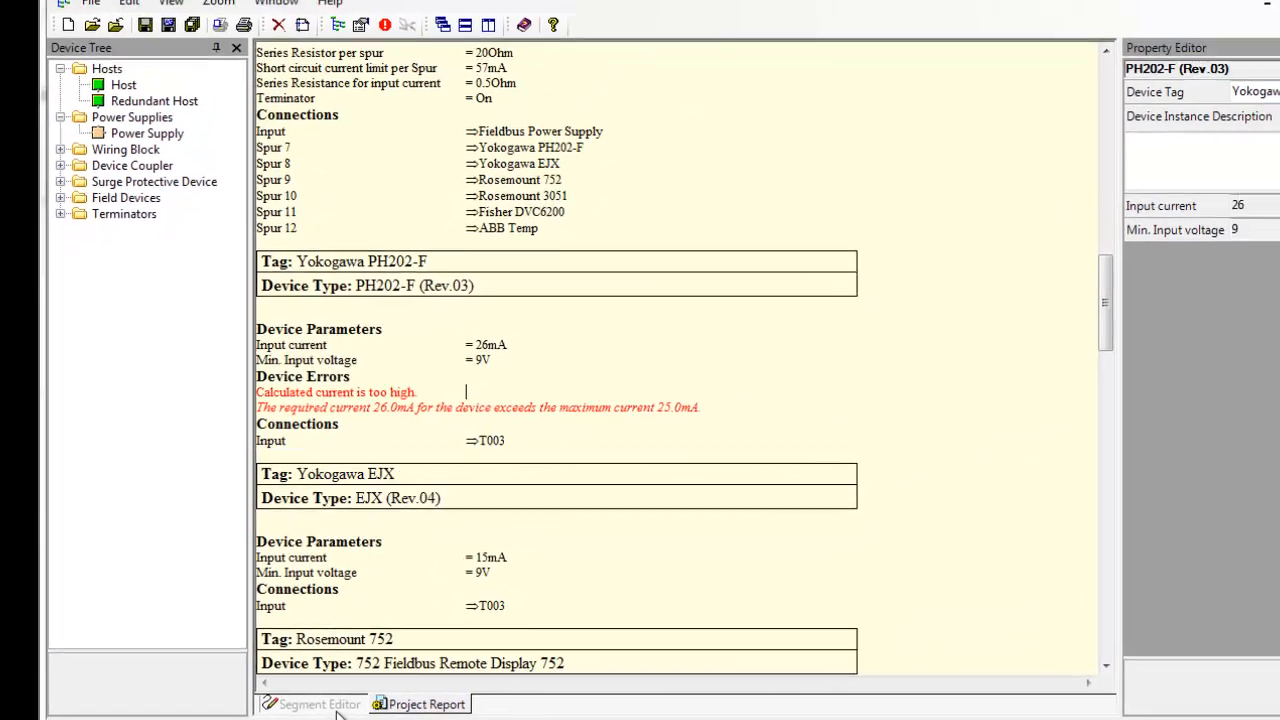
left_click(336, 708)
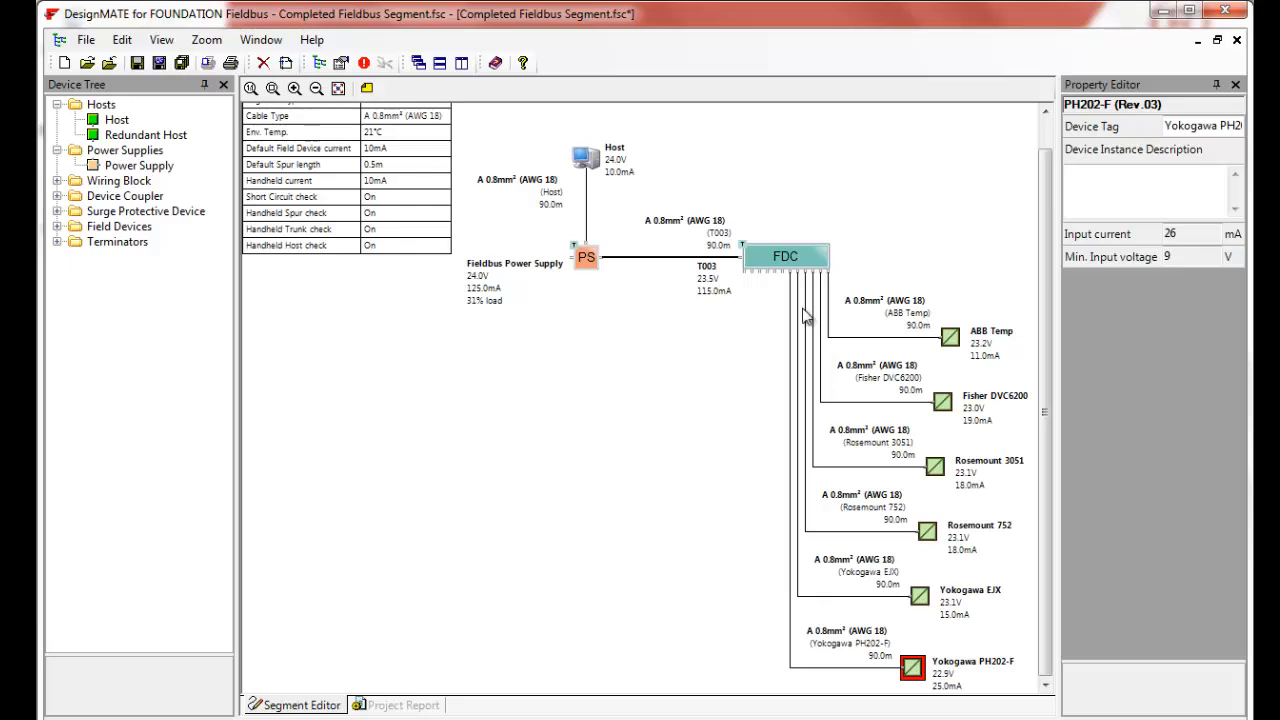
- Set the FDC coupler's Max. Current/Spur to 41 mA
left_click(800, 268)
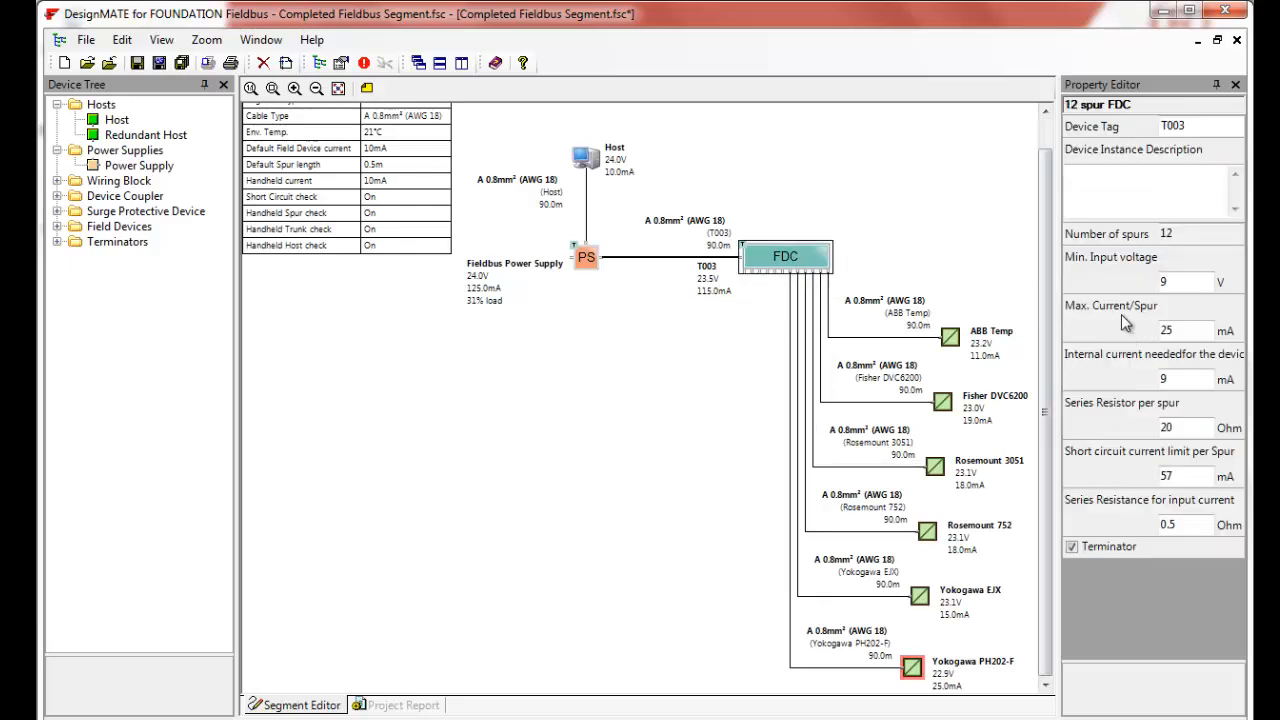
left_click(1188, 331)
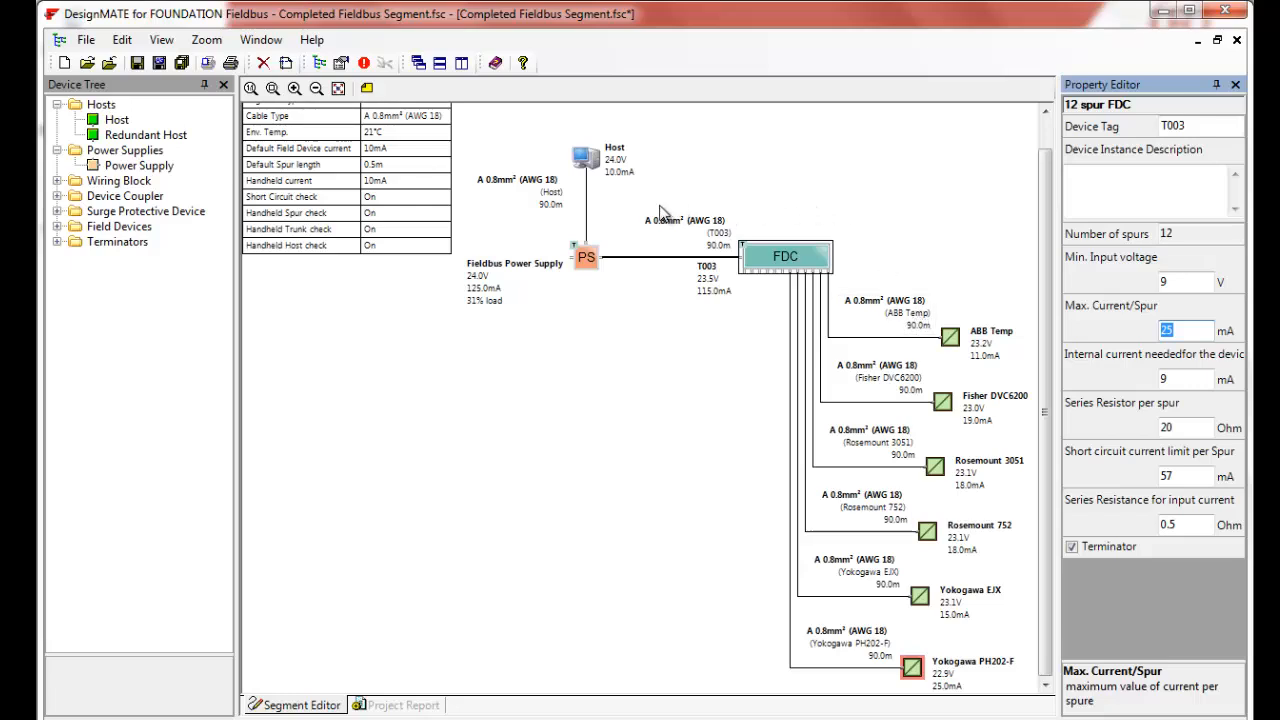
left_click(803, 259)
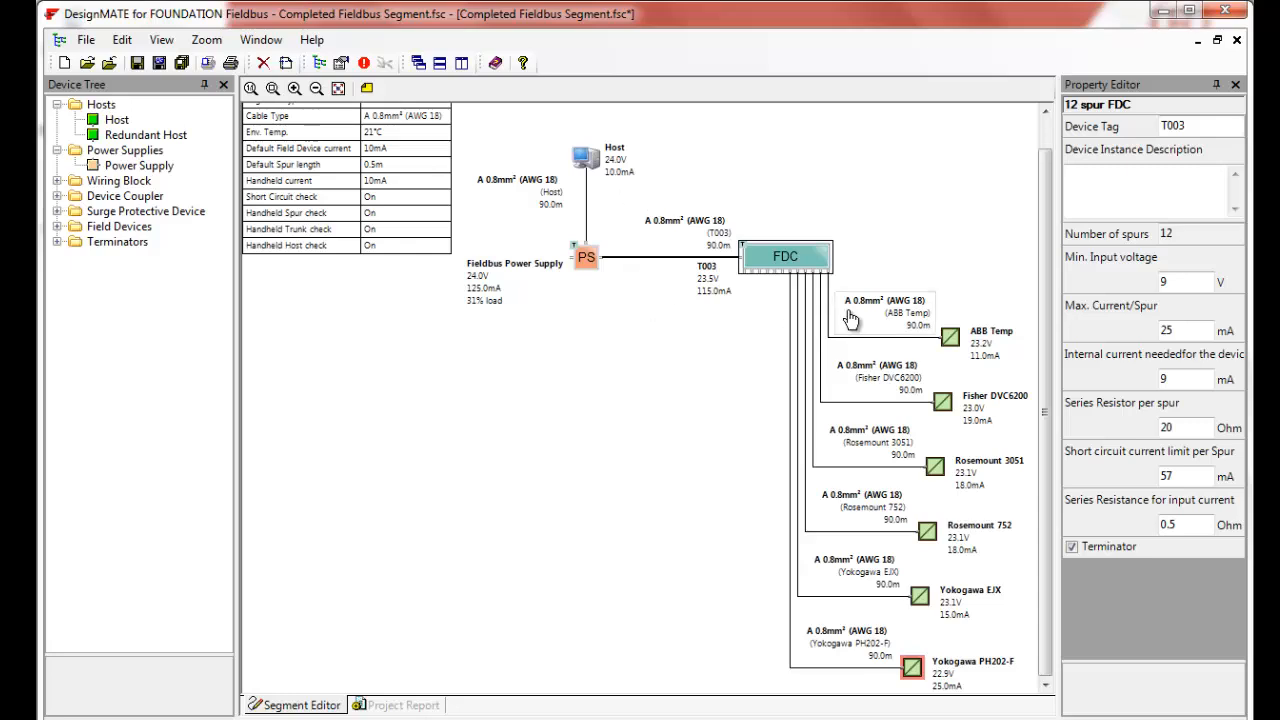
left_click(1190, 333)
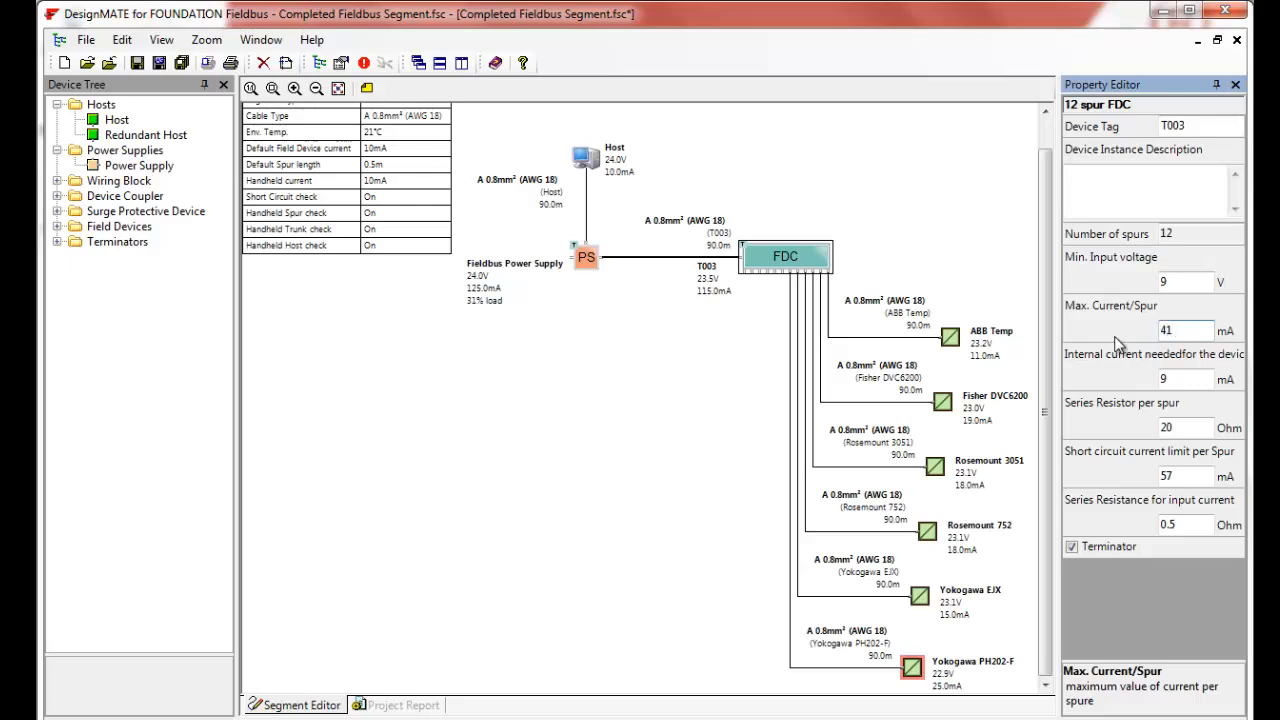
type("41")
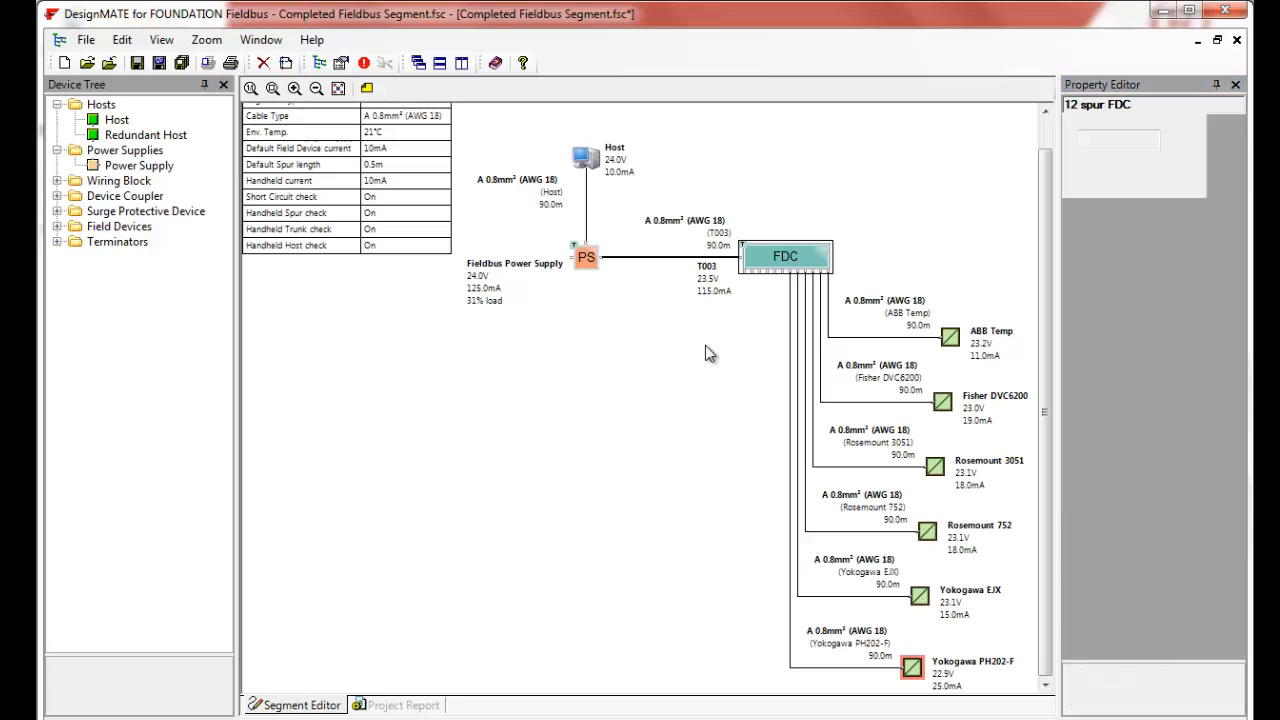
left_click(705, 346)
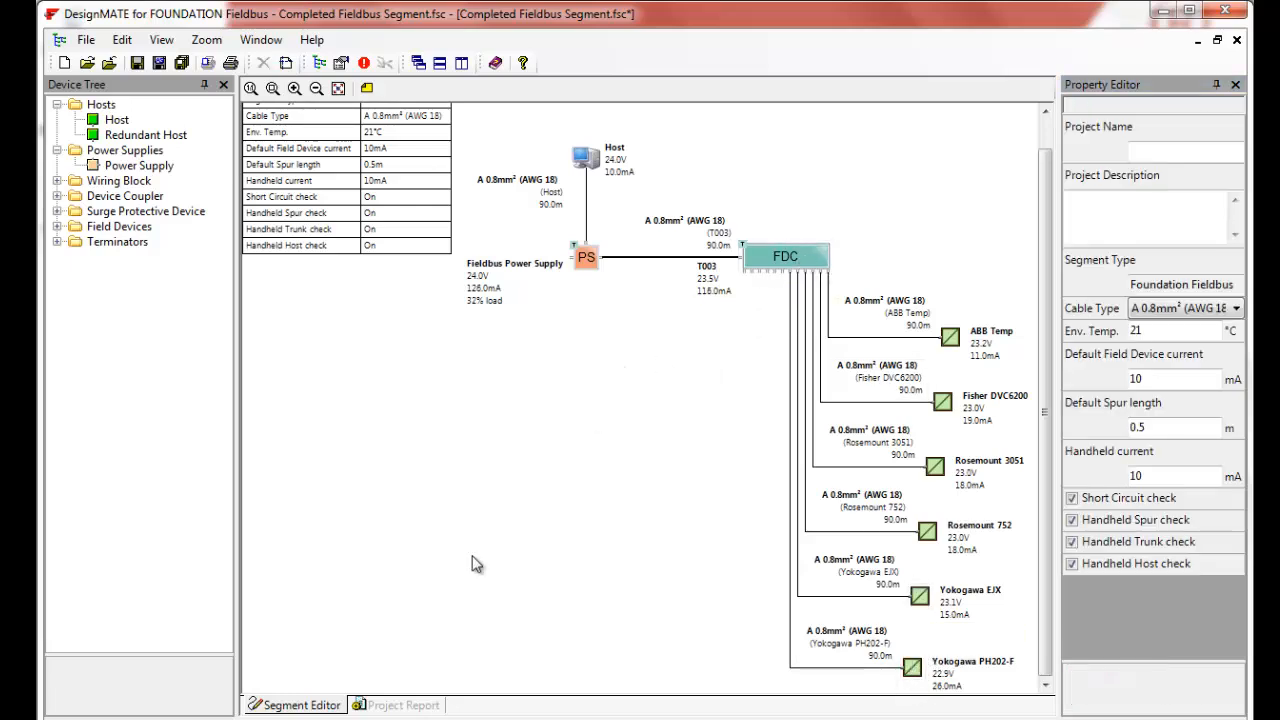
- Review the updated checker results in the project report and the segment diagram
scroll(658, 450, "up", 1)
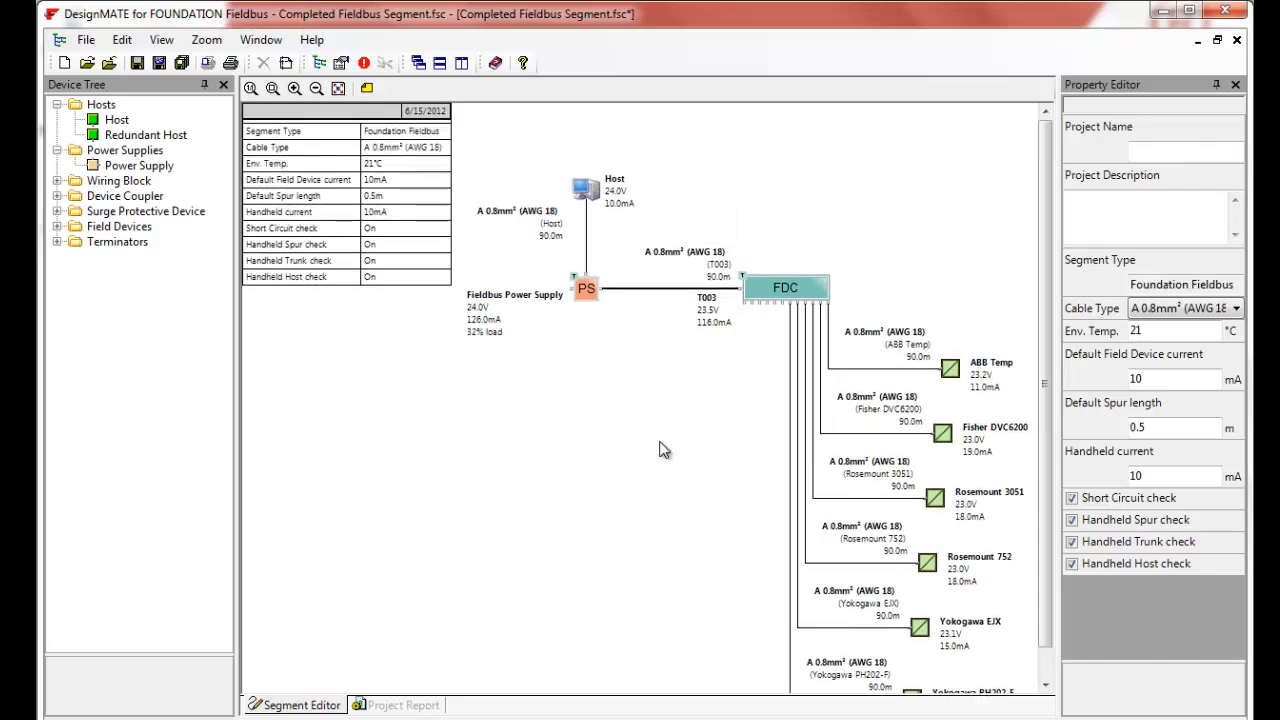
left_click(404, 705)
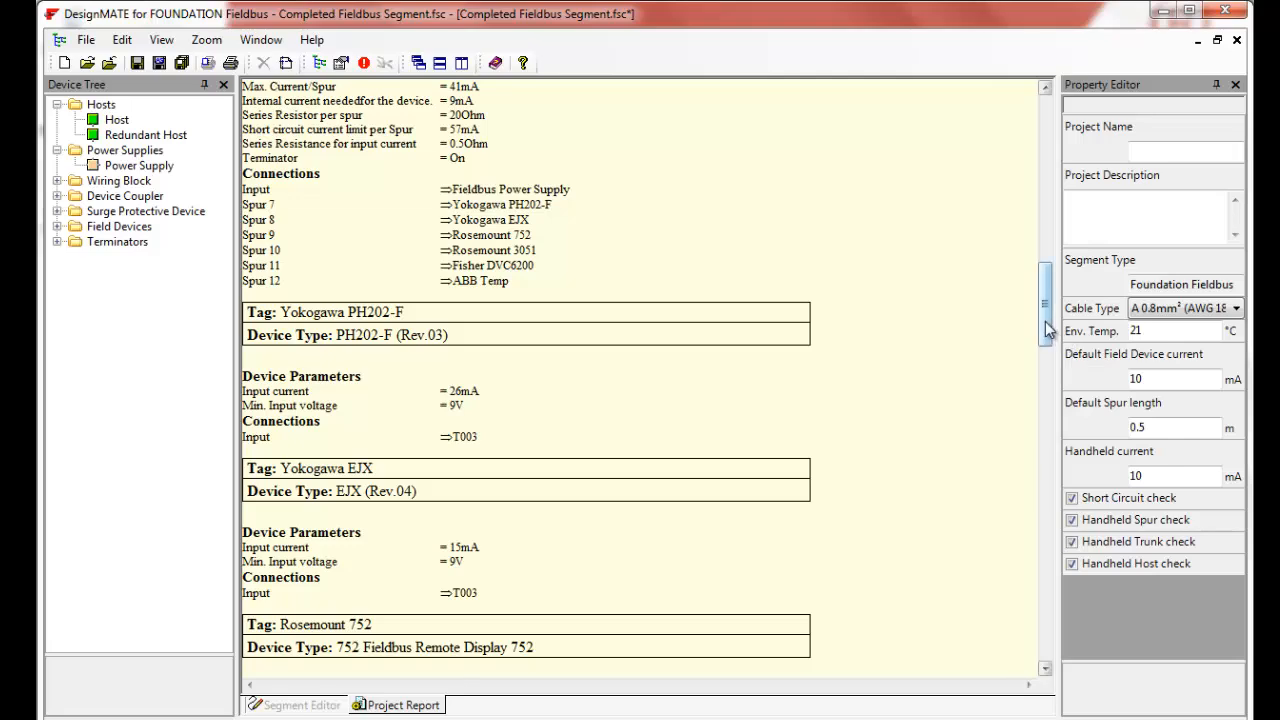
left_click_drag(1046, 330, 1046, 160)
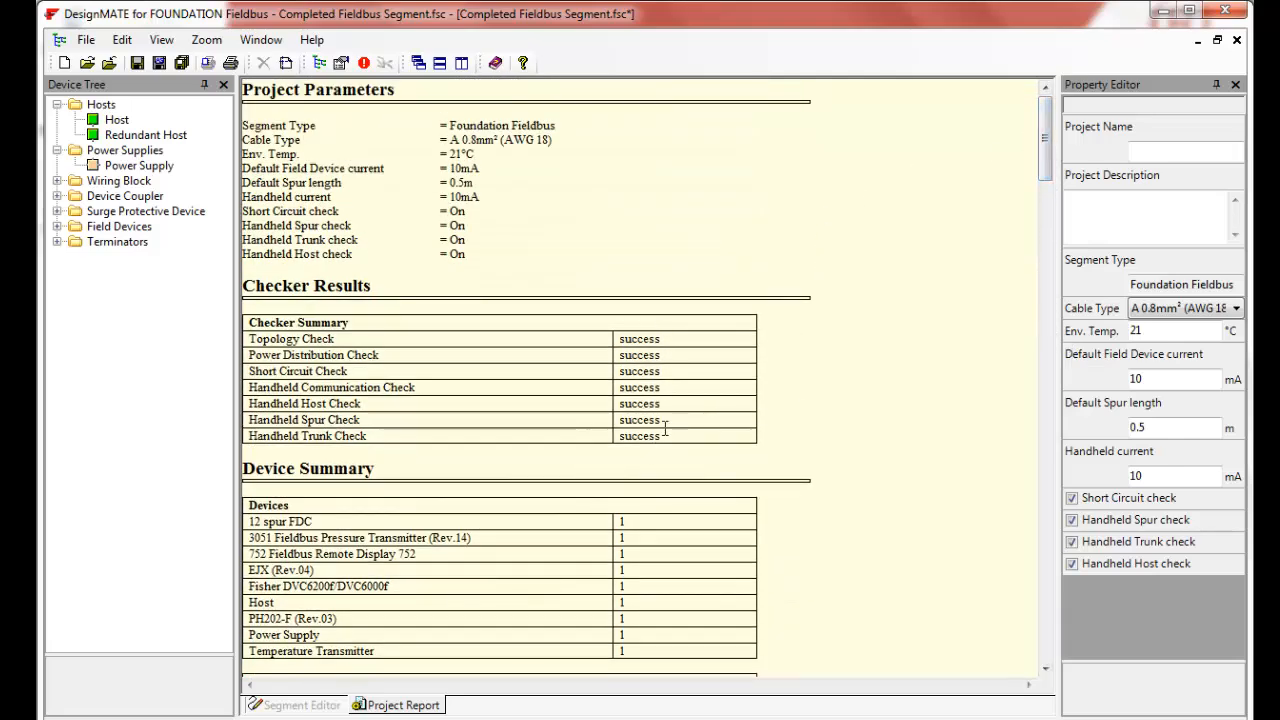
left_click(316, 705)
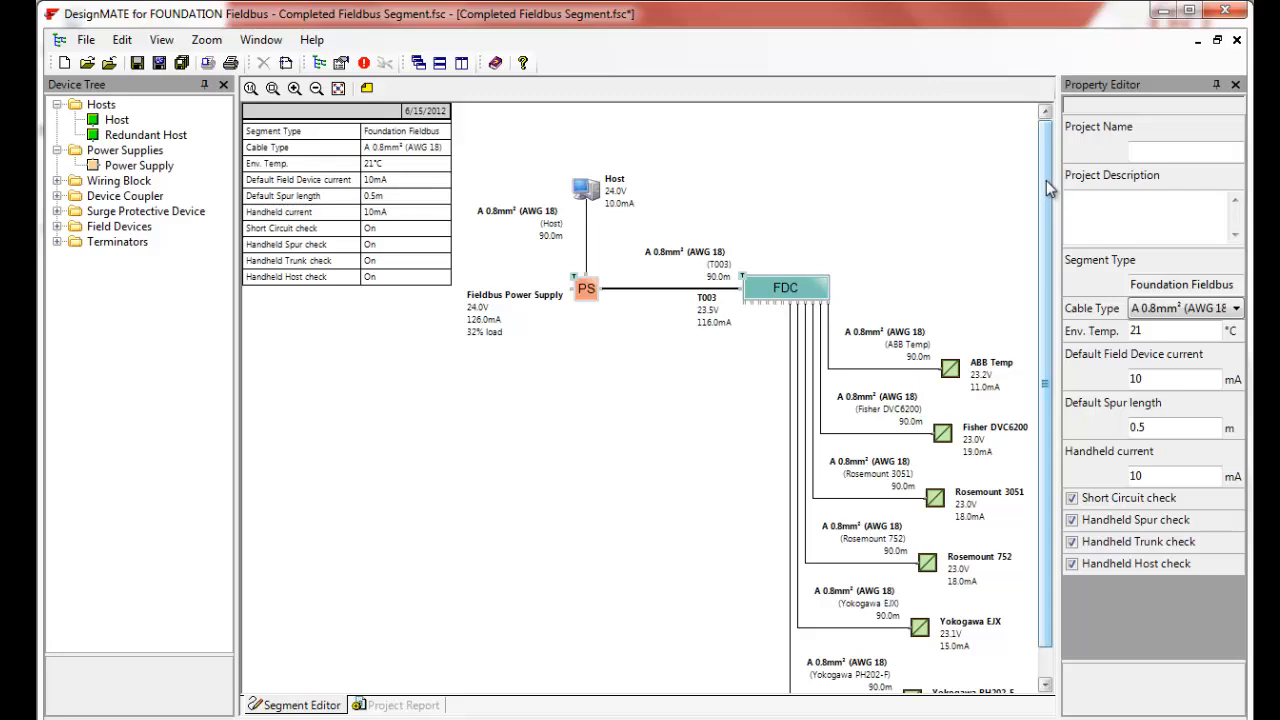
left_click_drag(1047, 189, 1045, 311)
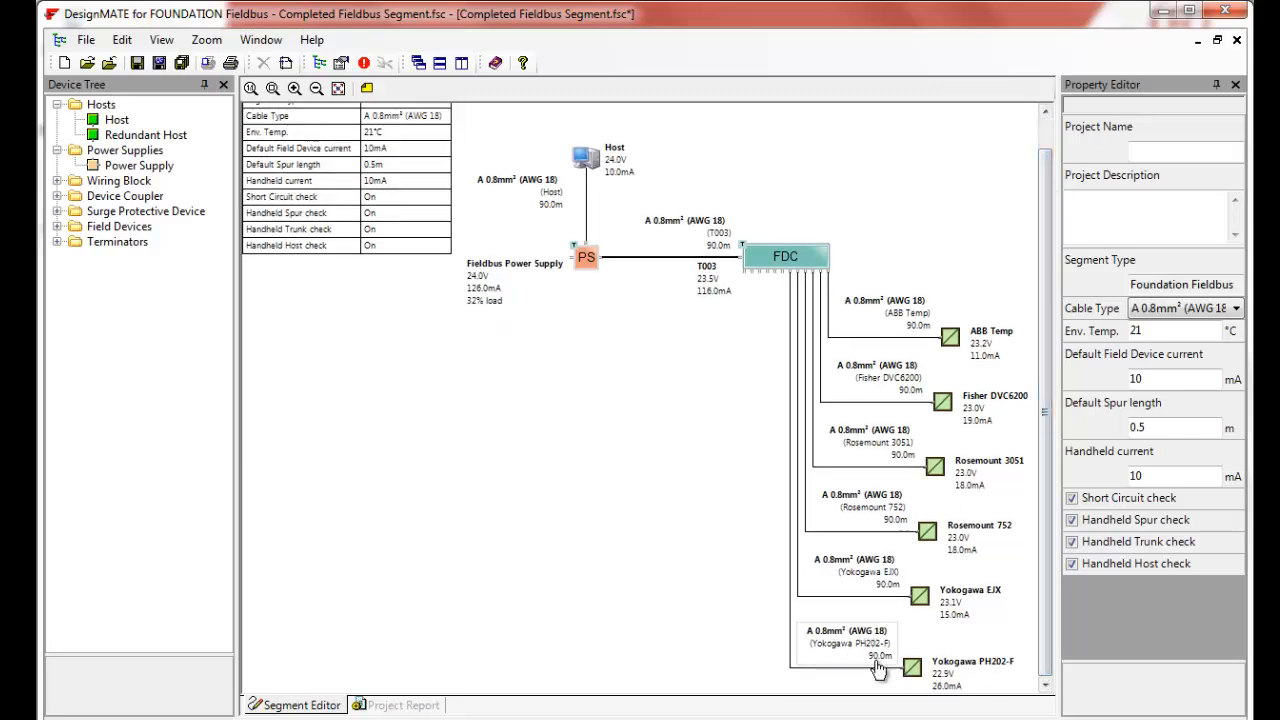